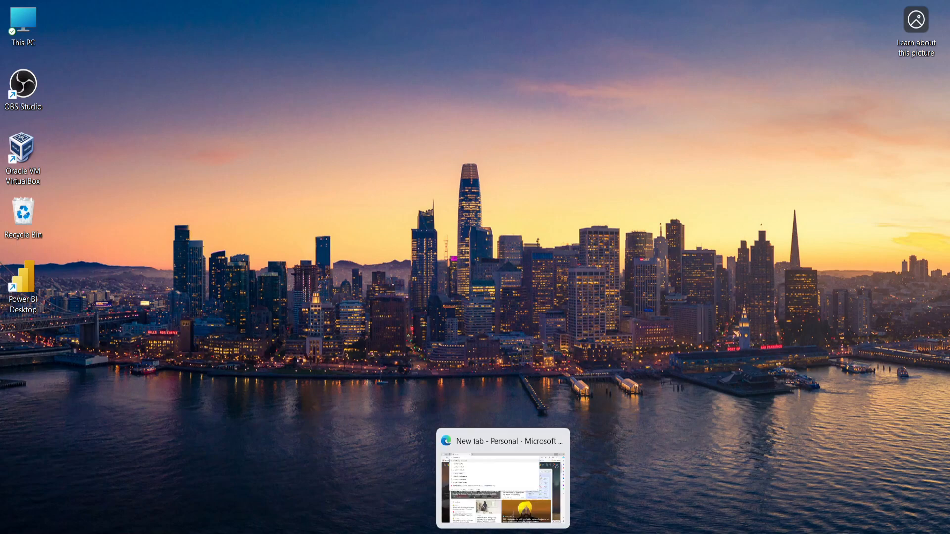
# Switch to Microsoft Edge and search the web for "download ubuntu".
pyautogui.click(503, 522)
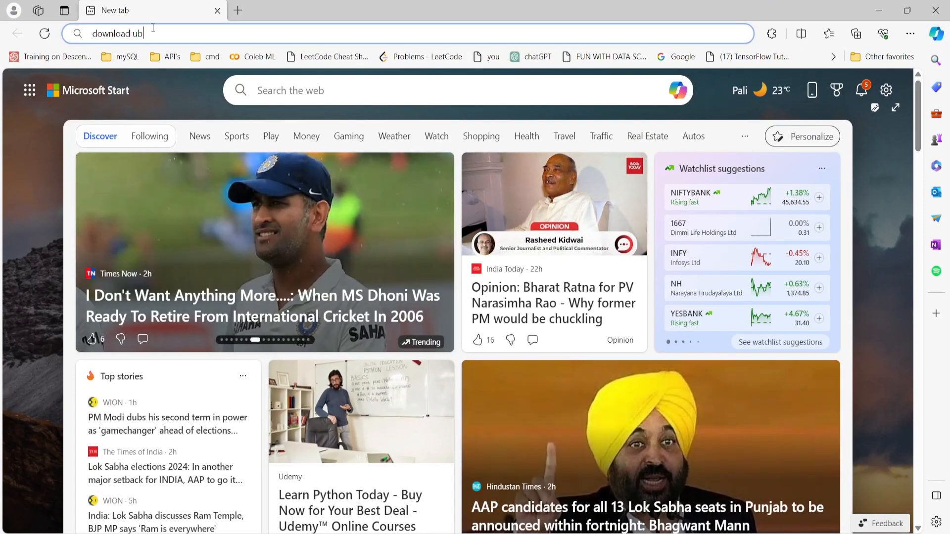
pyautogui.write('un')
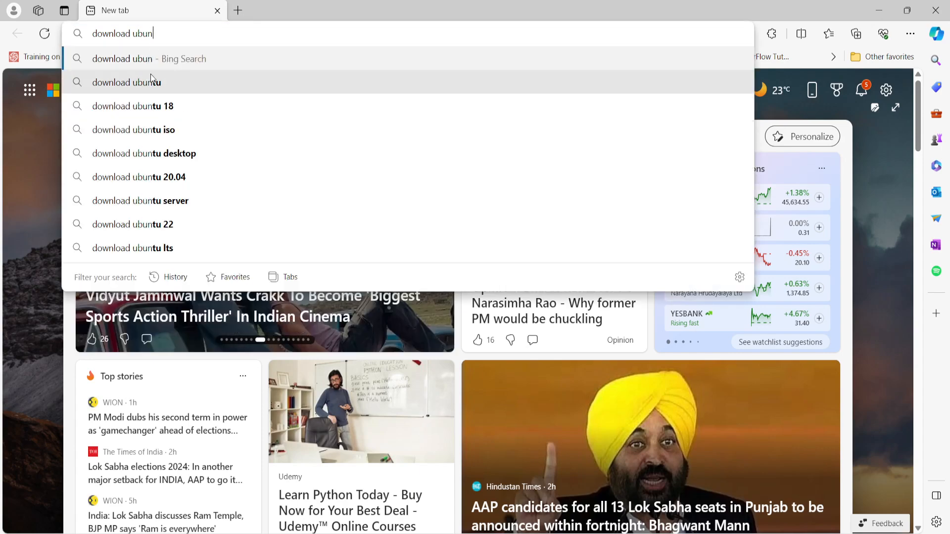
pyautogui.click(147, 82)
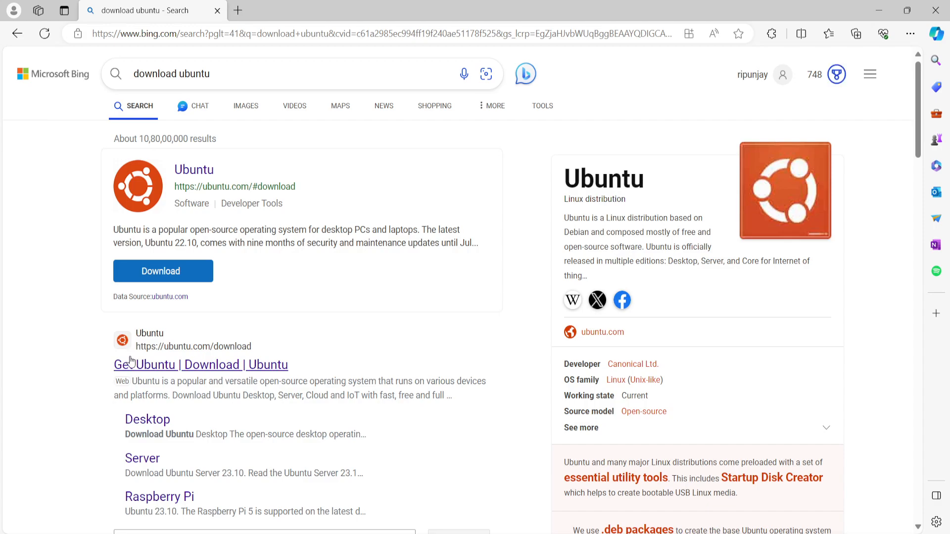
# Open the Get Ubuntu download page on ubuntu.com from the search results.
pyautogui.scroll(-3, 127, 363)
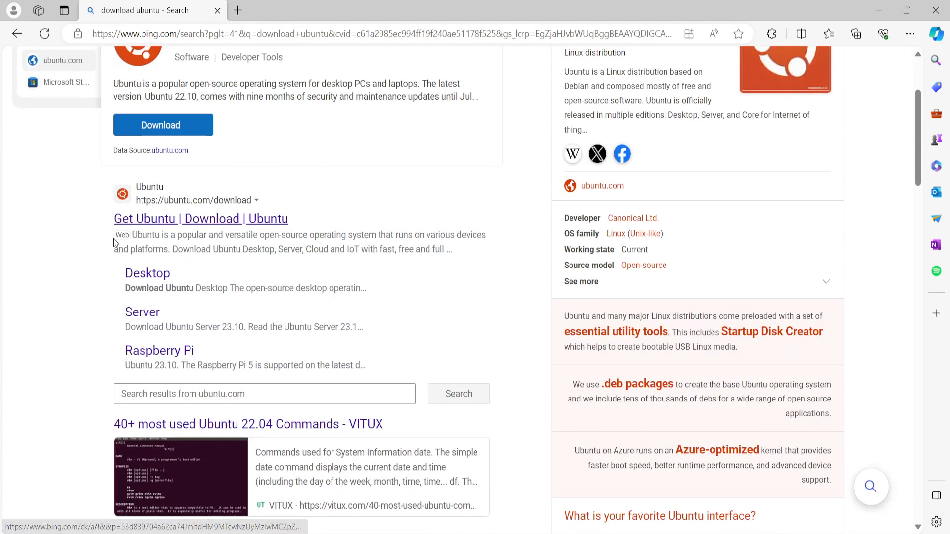
pyautogui.scroll(3, 176, 210)
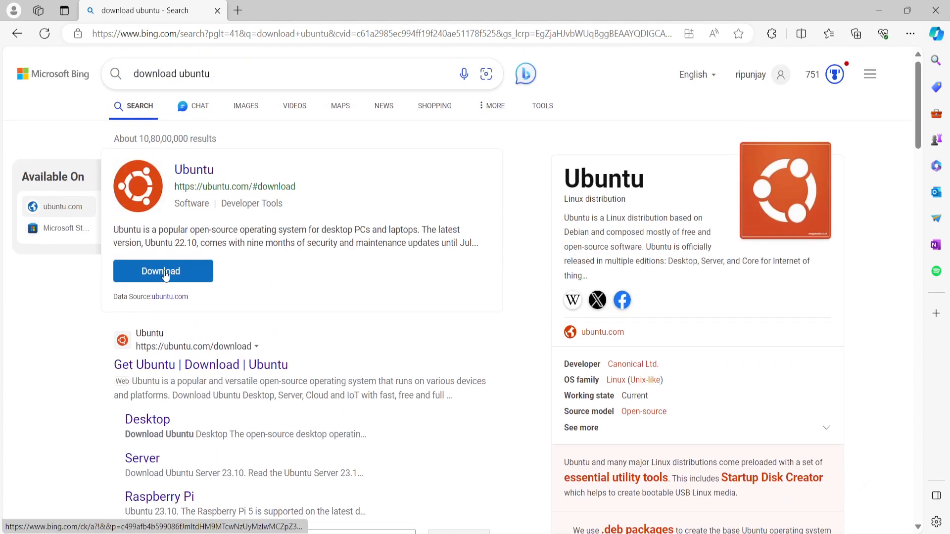
pyautogui.scroll(-5, 191, 289)
pyautogui.scroll(5, 172, 294)
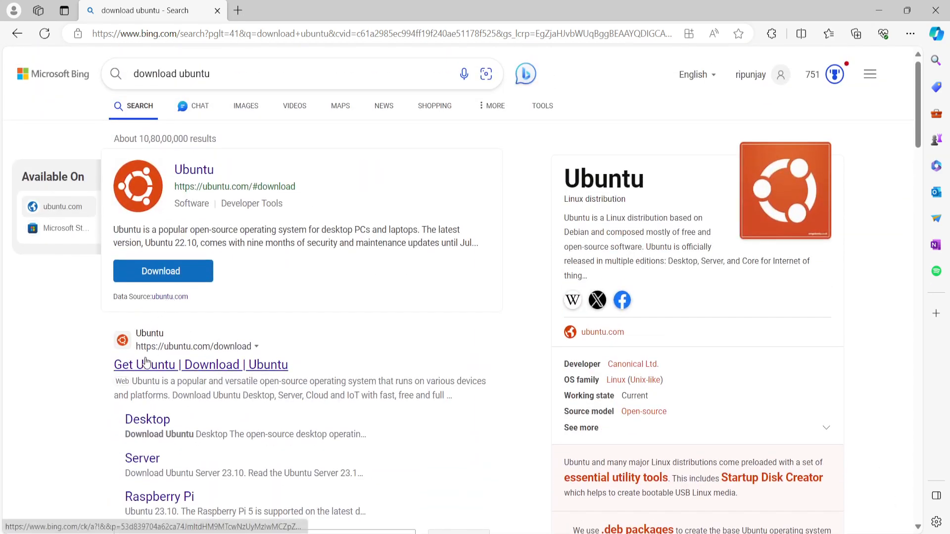
pyautogui.scroll(-2, 226, 369)
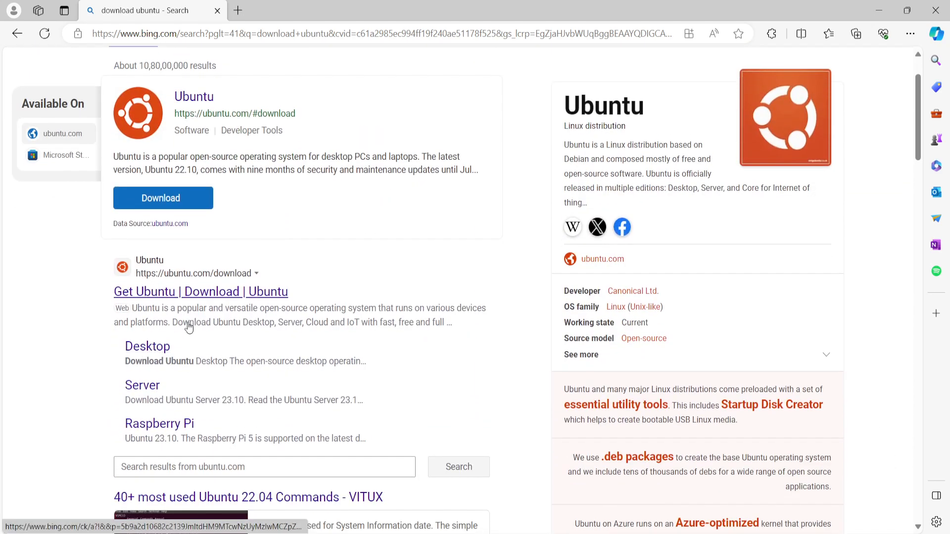
pyautogui.click(205, 295)
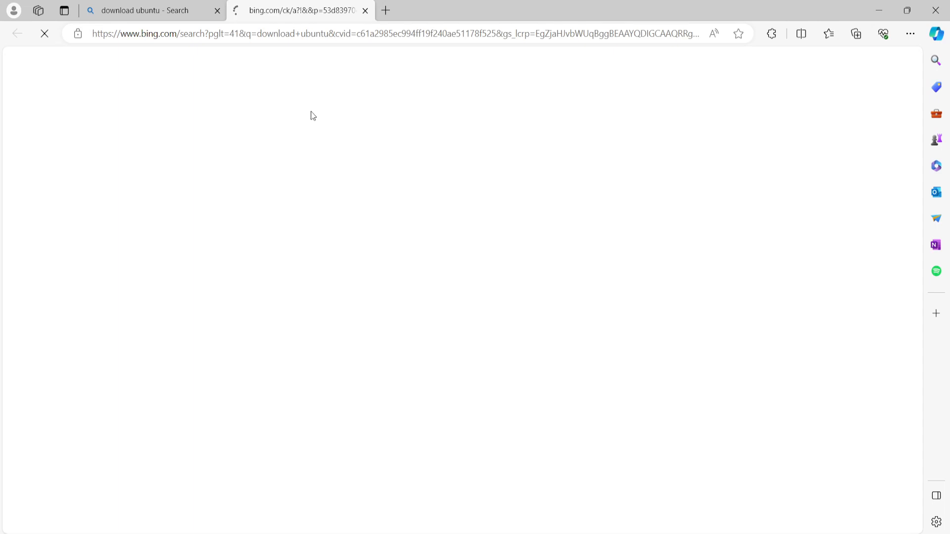
# Open the Ubuntu Desktop download page from the Ubuntu downloads overview.
pyautogui.scroll(-1, 133, 342)
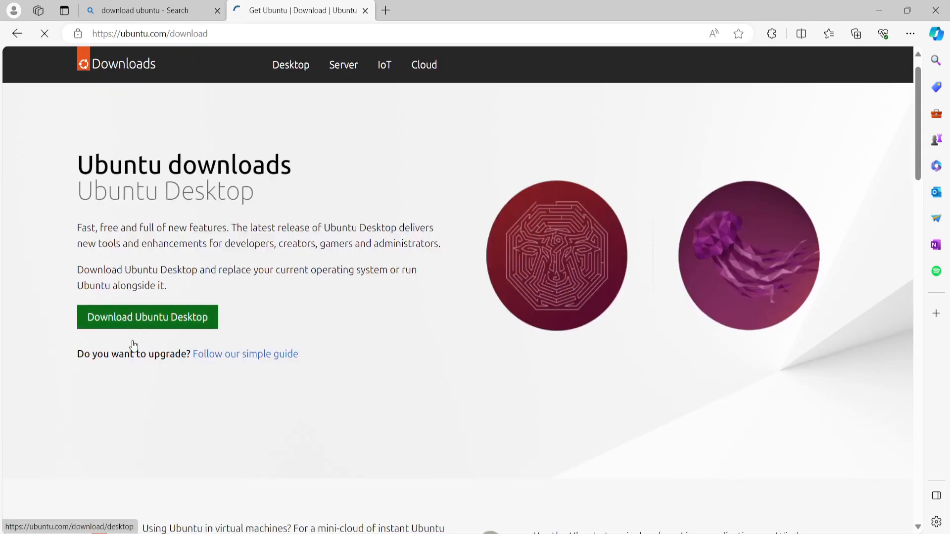
pyautogui.scroll(-5, 134, 341)
pyautogui.scroll(6, 136, 342)
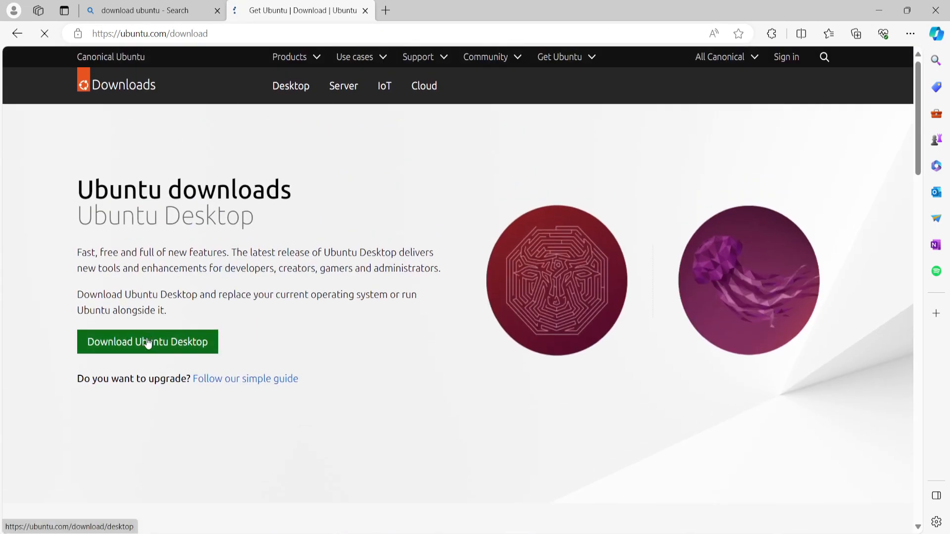
pyautogui.click(177, 342)
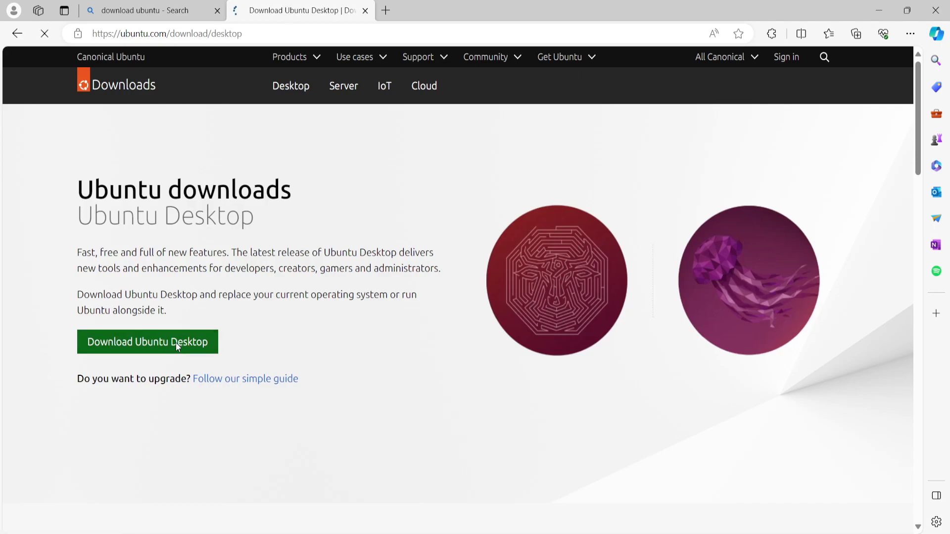
# Examine the offered Ubuntu Desktop releases, 22.04.3 LTS and 23.10, including their support periods and recommended system requirements.
pyautogui.scroll(-5, 360, 312)
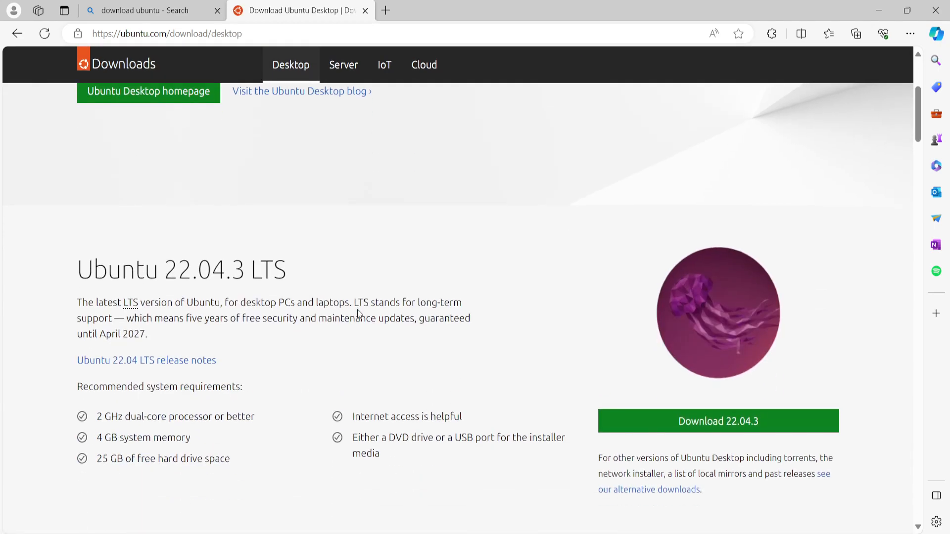
pyautogui.scroll(5, 357, 310)
pyautogui.scroll(-4, 336, 299)
pyautogui.scroll(-10, 170, 305)
pyautogui.scroll(4, 174, 303)
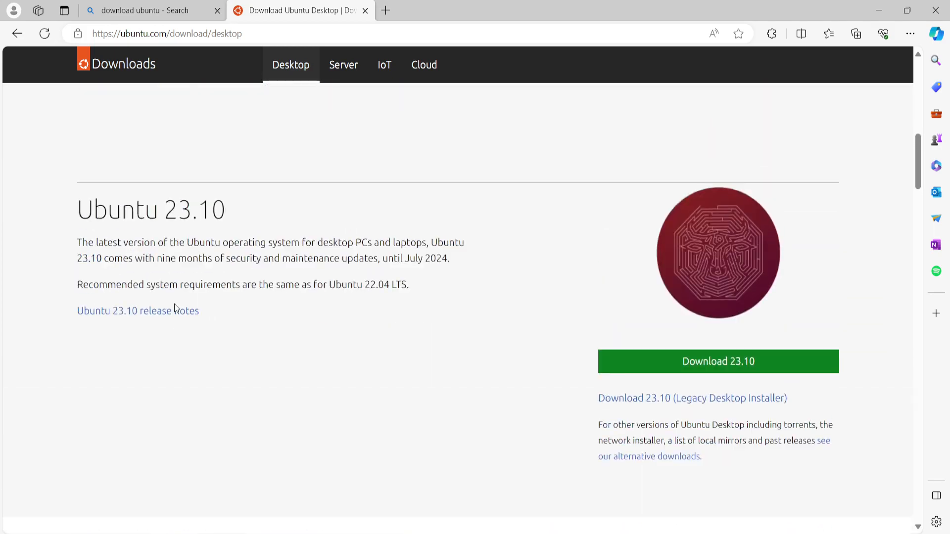
pyautogui.scroll(8, 277, 281)
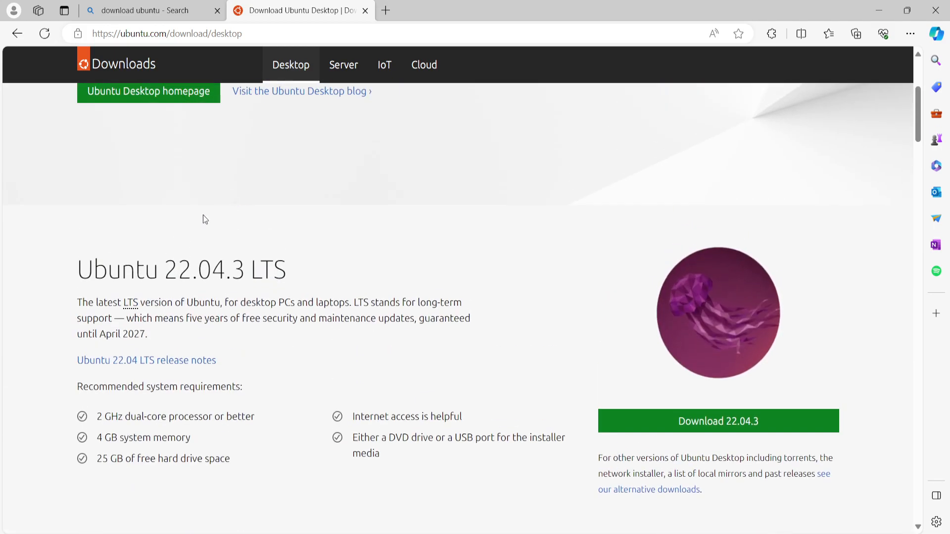
pyautogui.scroll(-4, 178, 238)
pyautogui.scroll(-10, 258, 270)
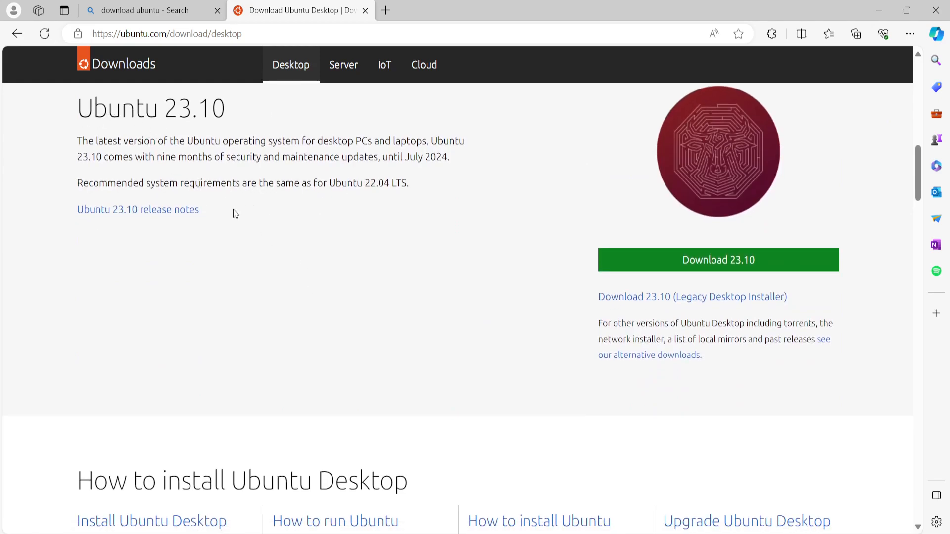
pyautogui.scroll(10, 233, 214)
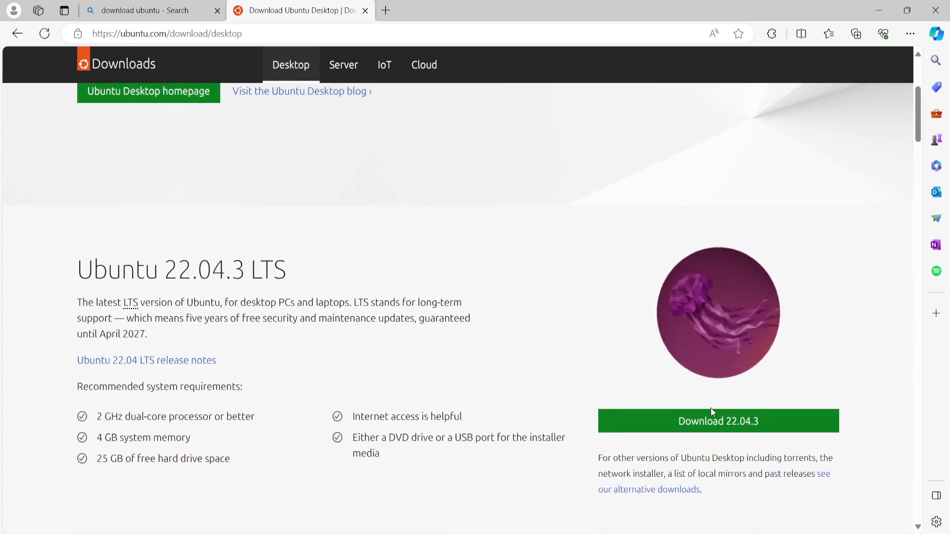
# Start the Ubuntu 22.04.3 LTS desktop download and cancel it.
pyautogui.scroll(-3, 600, 330)
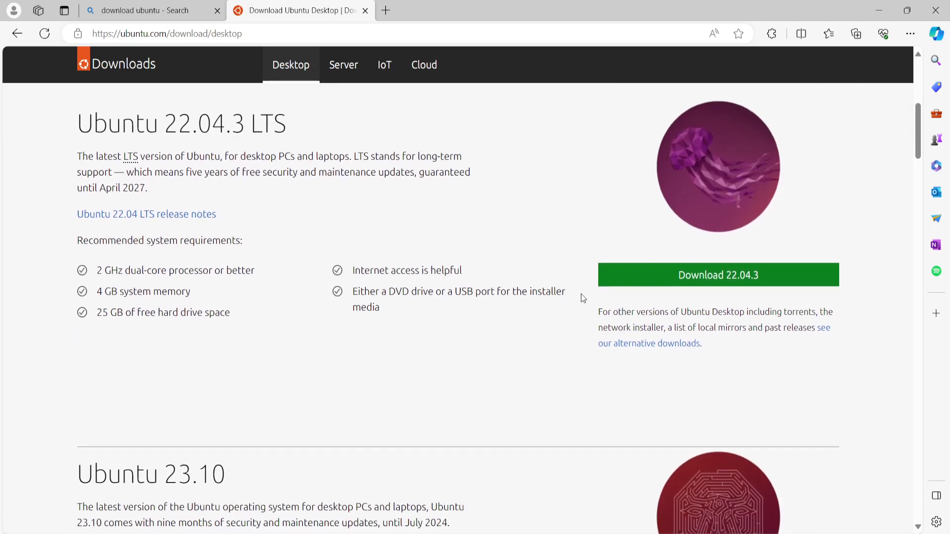
pyautogui.click(712, 280)
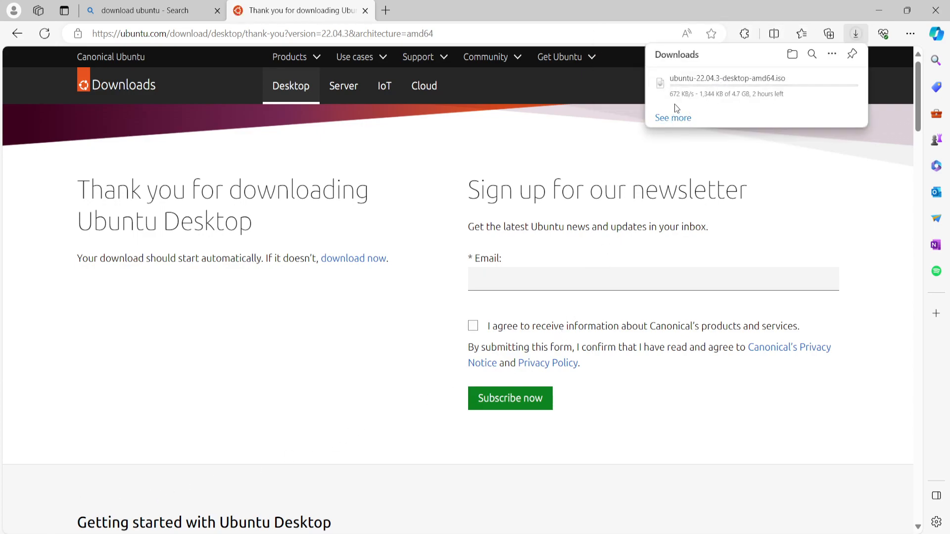
pyautogui.moveTo(729, 99)
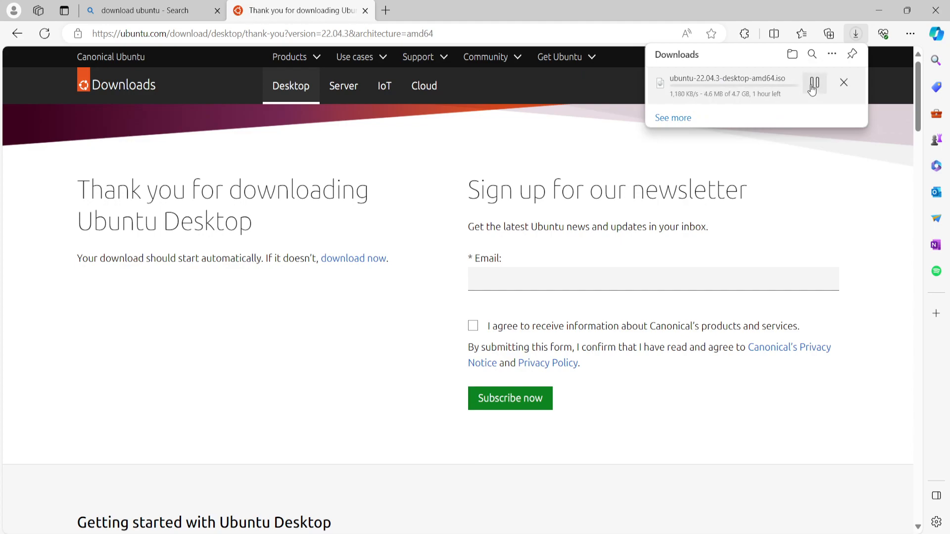
pyautogui.click(844, 83)
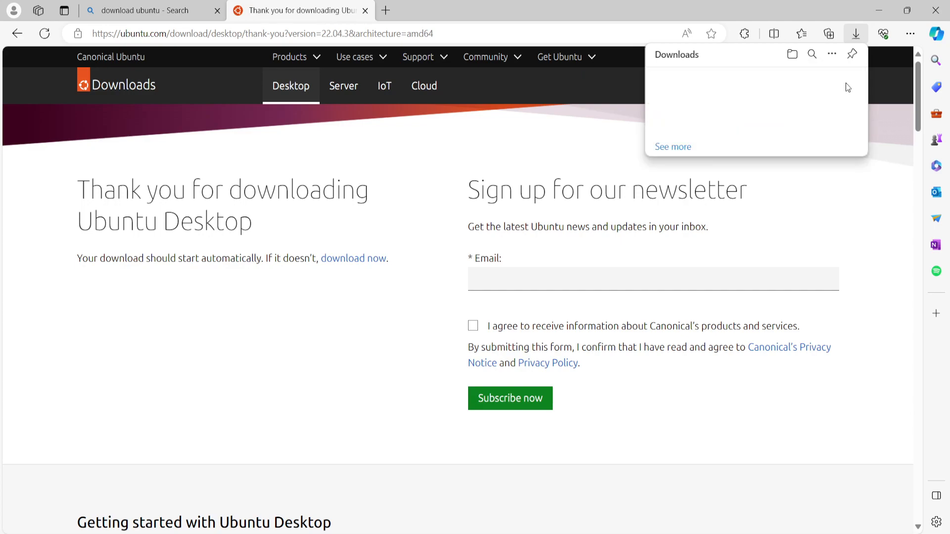
# Minimize the browser, switch to Oracle VM VirtualBox and start a new virtual machine named Ubuntu.
pyautogui.click(880, 13)
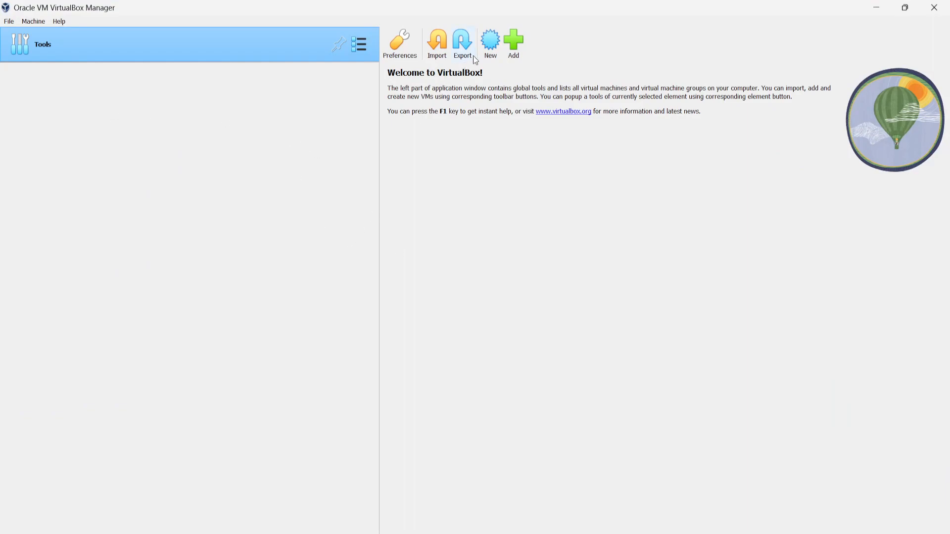
pyautogui.click(510, 43)
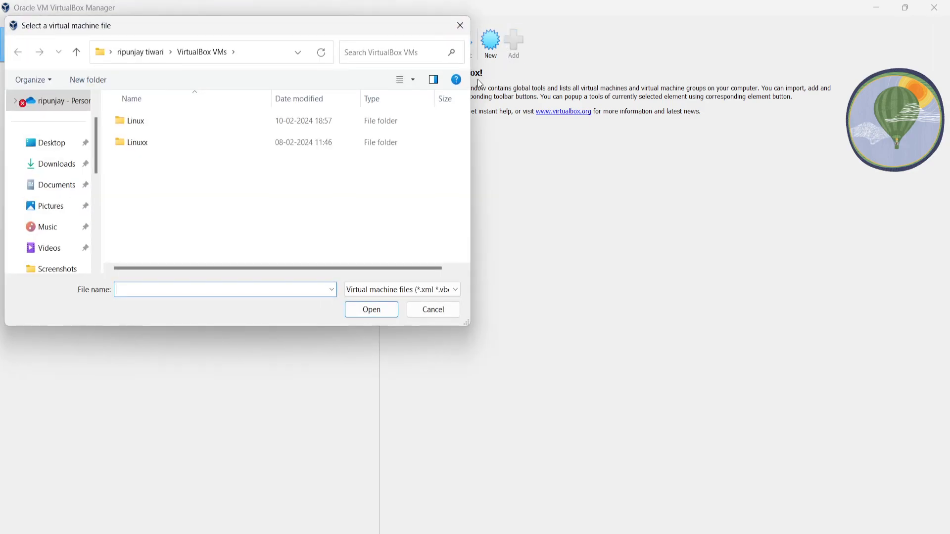
pyautogui.click(460, 26)
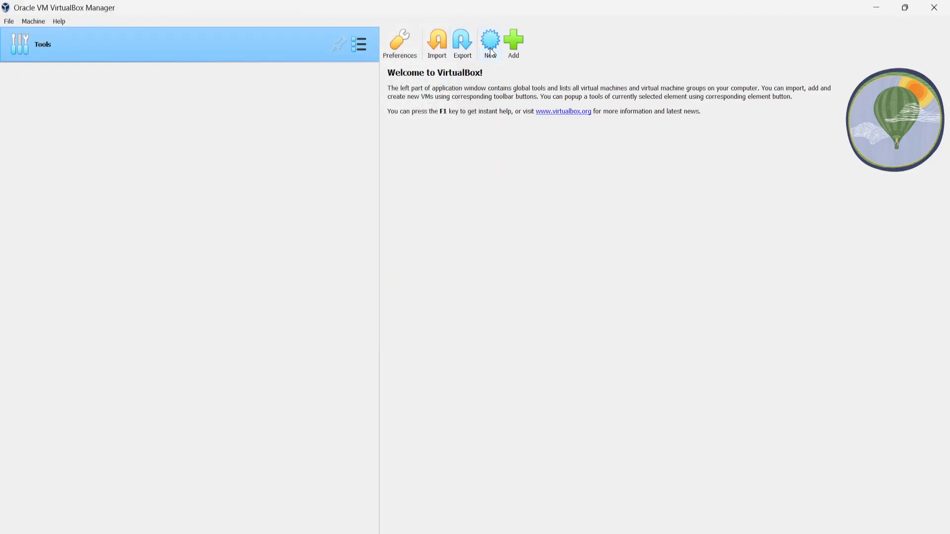
pyautogui.click(496, 53)
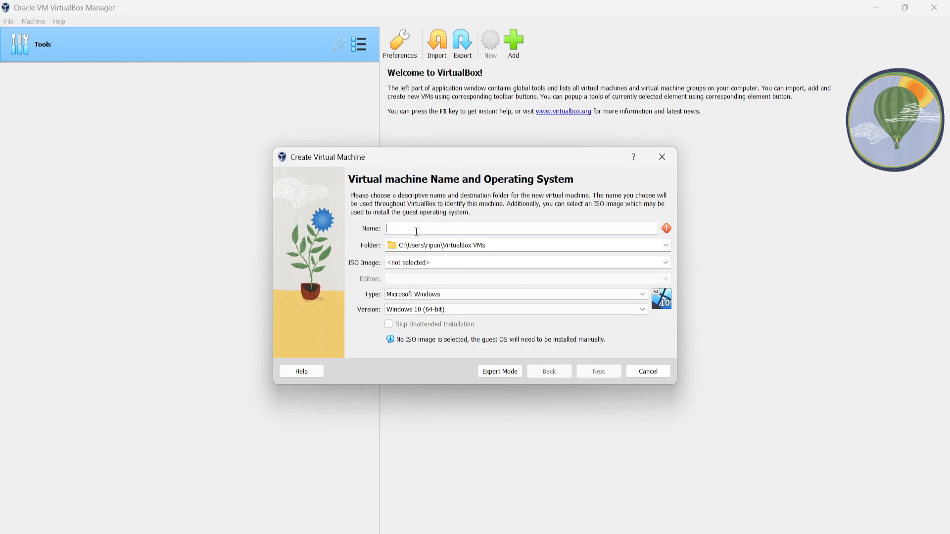
pyautogui.write('Ubuntu')
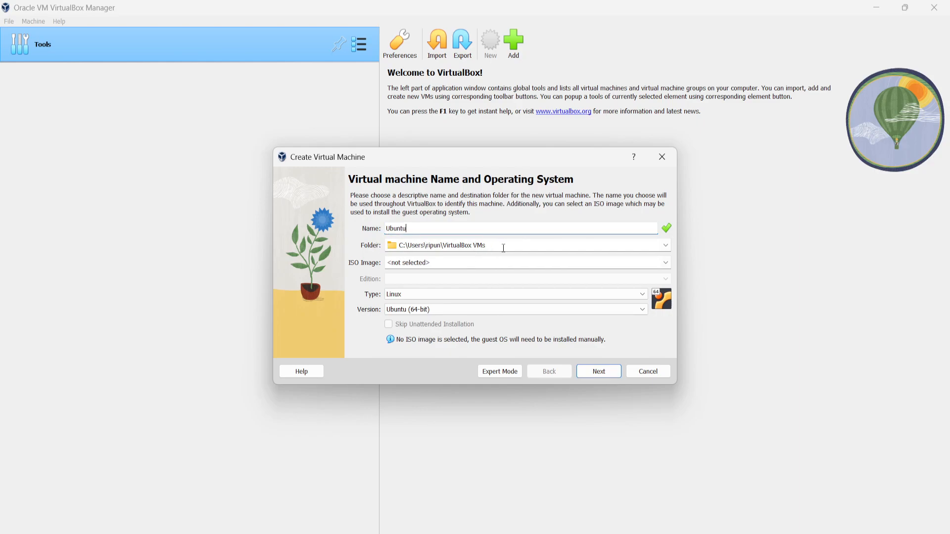
# Set the ISO image to ubuntu-23.10.1-desktop-amd64.iso from Downloads and continue to the unattended guest OS install setup.
pyautogui.click(665, 266)
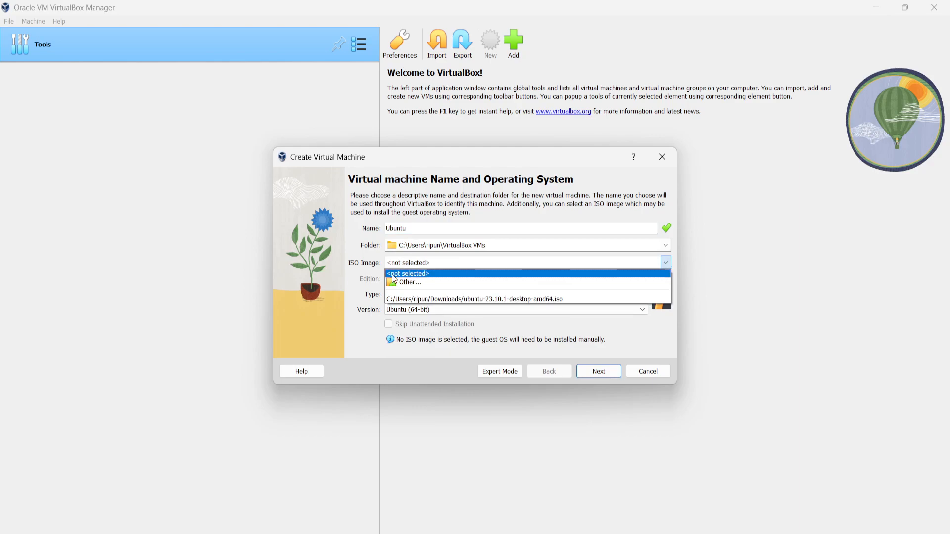
pyautogui.click(413, 287)
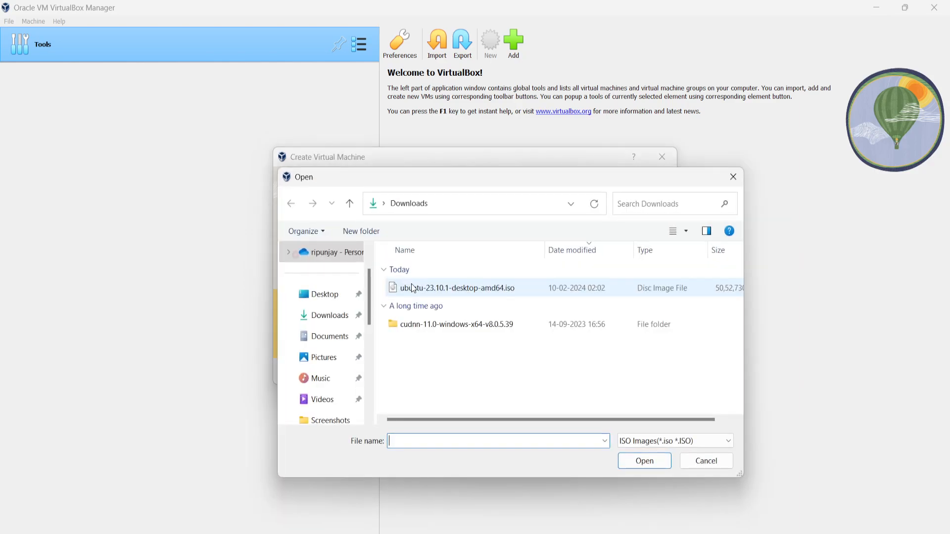
pyautogui.click(456, 288)
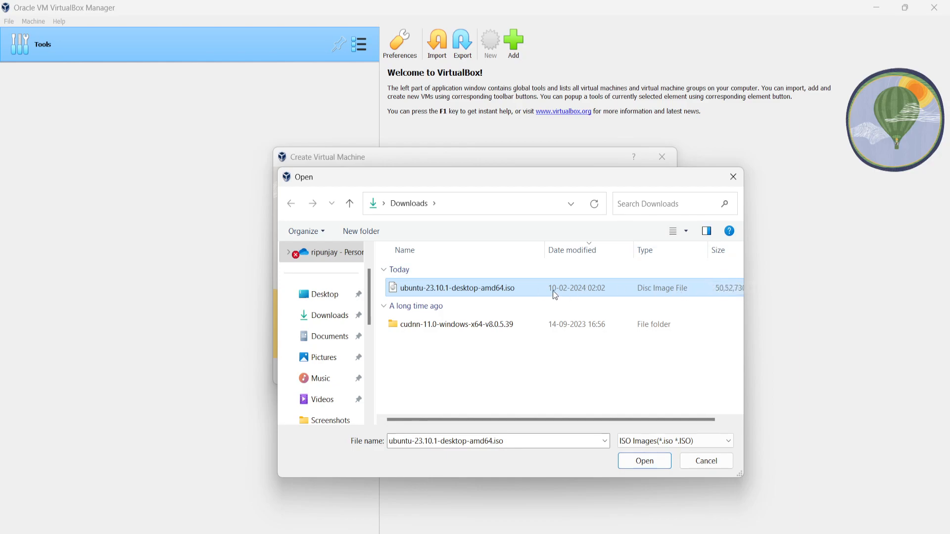
pyautogui.click(647, 461)
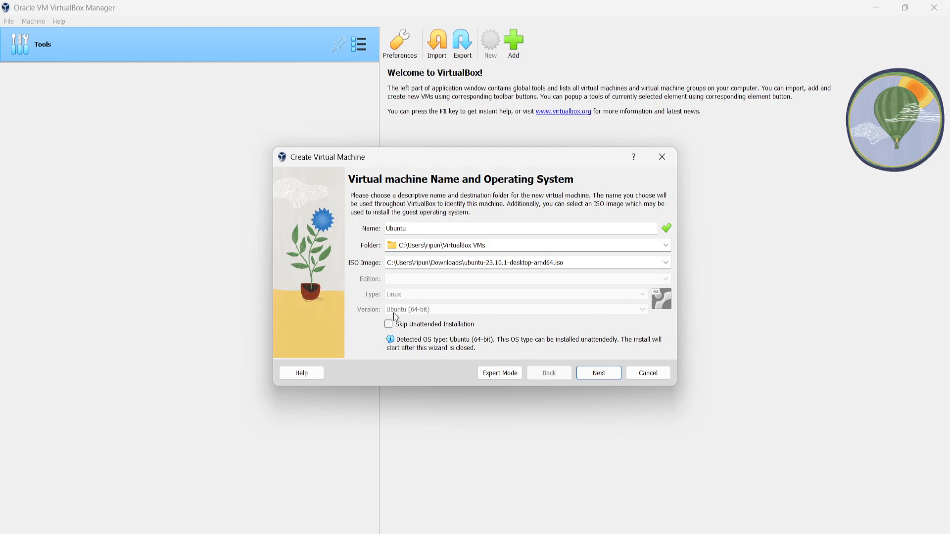
pyautogui.click(598, 374)
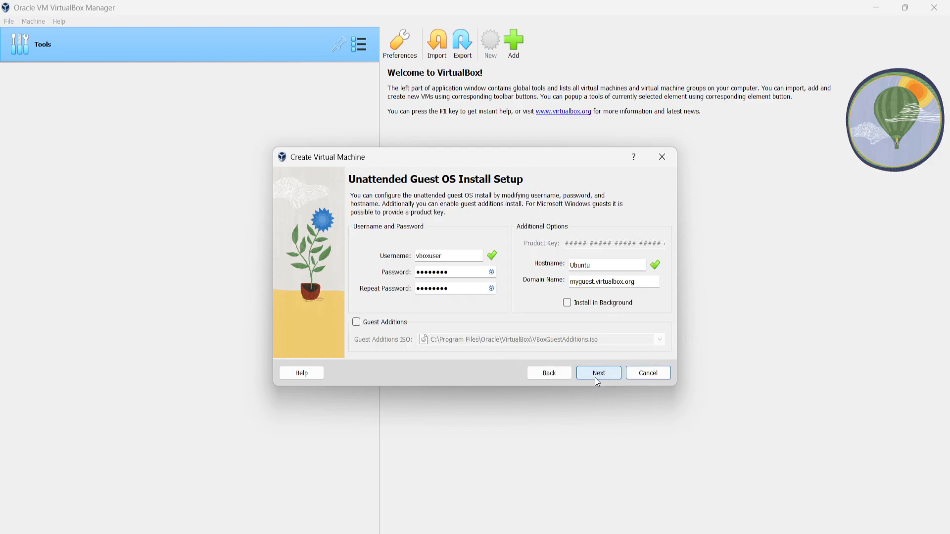
# Replace the default username for the unattended guest install with a personal username.
pyautogui.click(442, 258)
pyautogui.press('BackSpace')
pyautogui.press('BackSpace')
pyautogui.press('BackSpace')
pyautogui.press('BackSpace')
pyautogui.press('BackSpace')
pyautogui.press('BackSpace')
pyautogui.press('BackSpace')
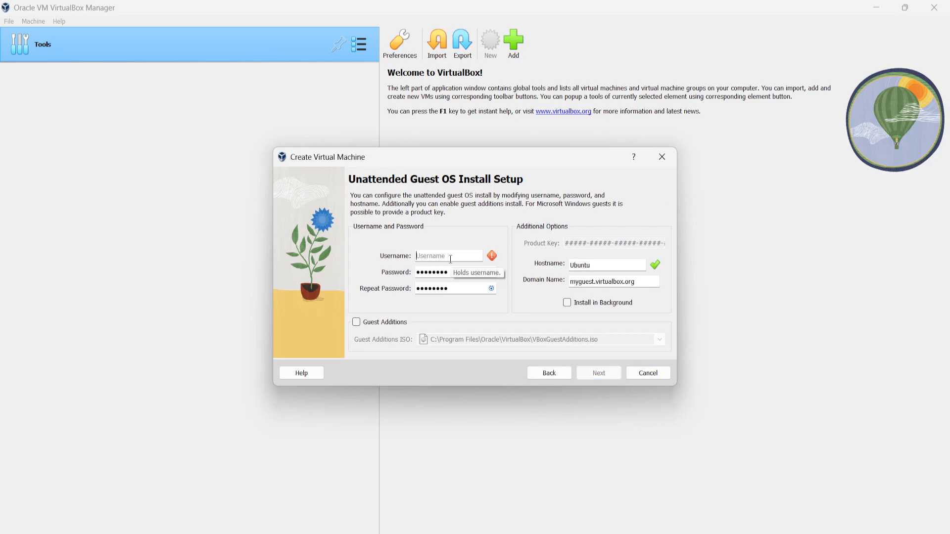
pyautogui.write('ripun')
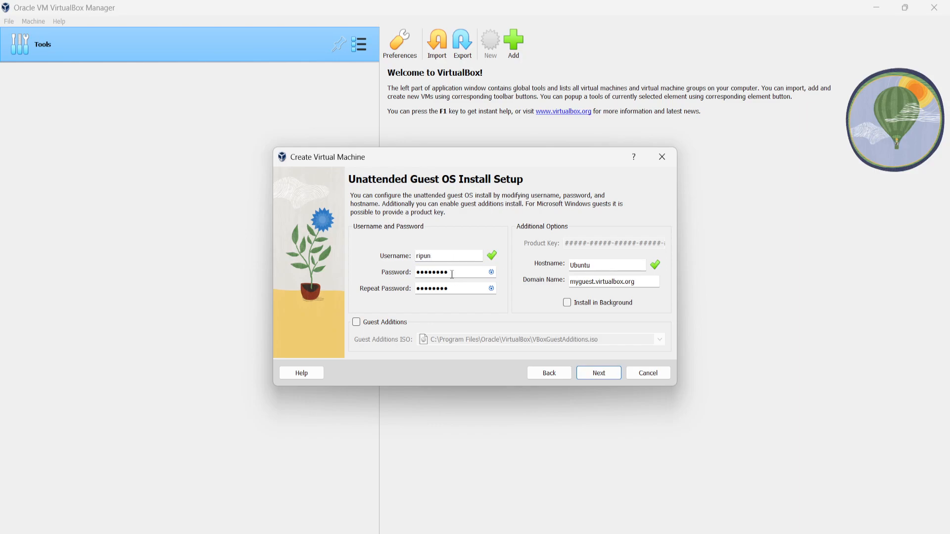
# Replace the default guest account password with a new one in the Password field and show it in plain text.
pyautogui.press('BackSpace')
pyautogui.press('BackSpace')
pyautogui.press('BackSpace')
pyautogui.press('BackSpace')
pyautogui.press('BackSpace')
pyautogui.press('BackSpace')
pyautogui.press('BackSpace')
pyautogui.press('BackSpace')
pyautogui.click(491, 272)
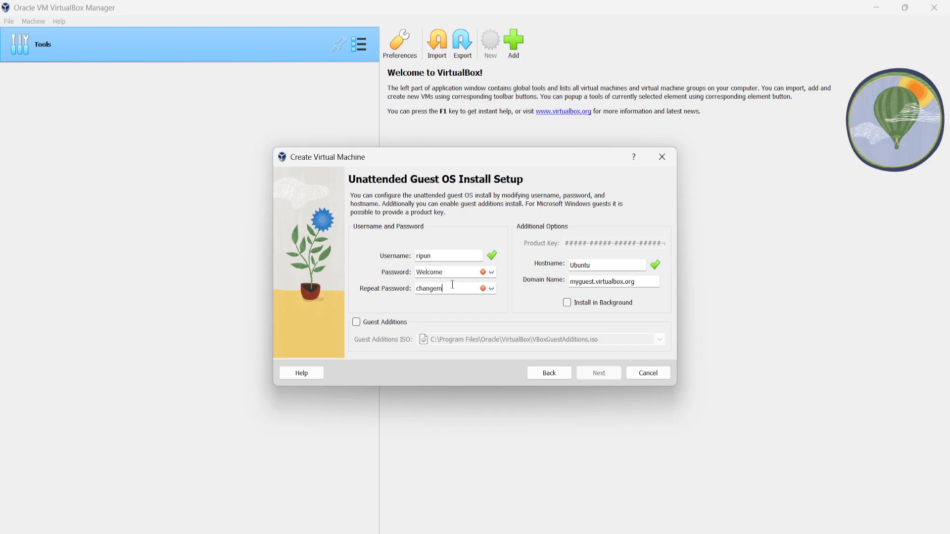
# Enter the matching account password in the Repeat Password field and move on to the Hostname field.
pyautogui.press('BackSpace')
pyautogui.press('BackSpace')
pyautogui.press('BackSpace')
pyautogui.press('BackSpace')
pyautogui.press('BackSpace')
pyautogui.press('BackSpace')
pyautogui.press('BackSpace')
pyautogui.click(598, 264)
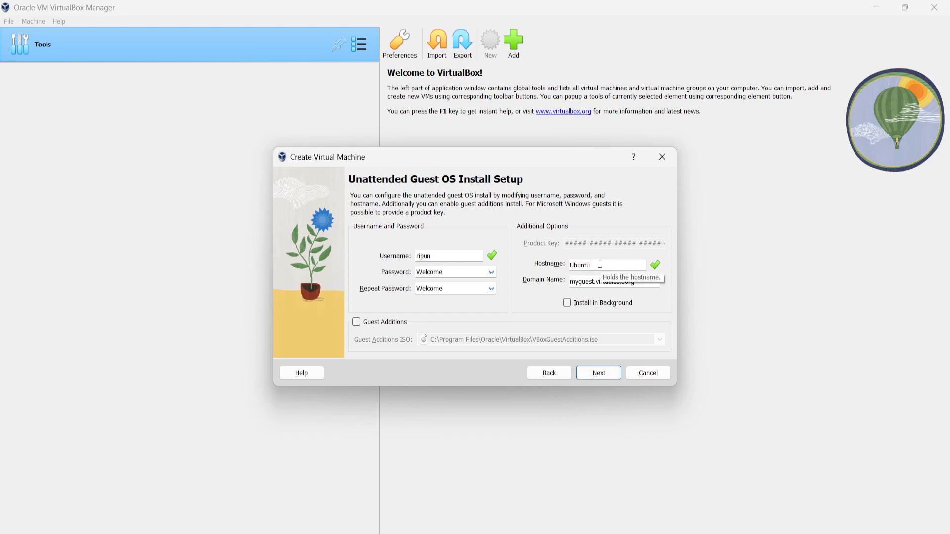
# Replace the guest's hostname with a personal name.
pyautogui.write('zzx')
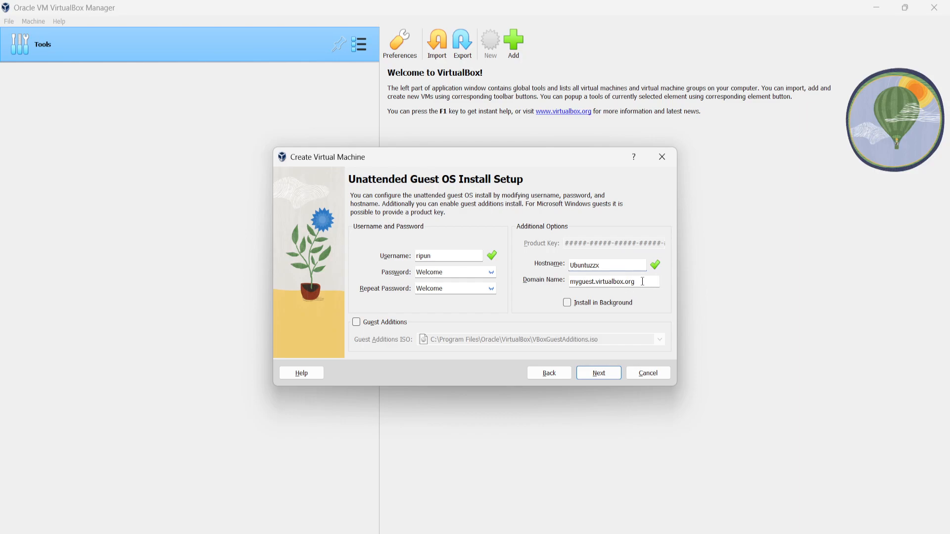
pyautogui.doubleClick(608, 268)
pyautogui.press('BackSpace')
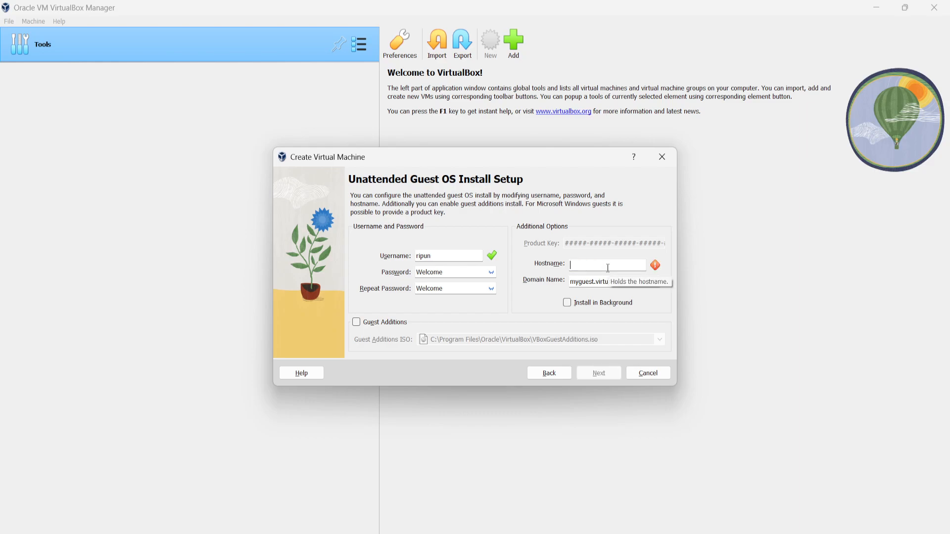
pyautogui.write('ripun')
# Replace the guest's default domain name with a personal .com domain.
pyautogui.click(579, 283)
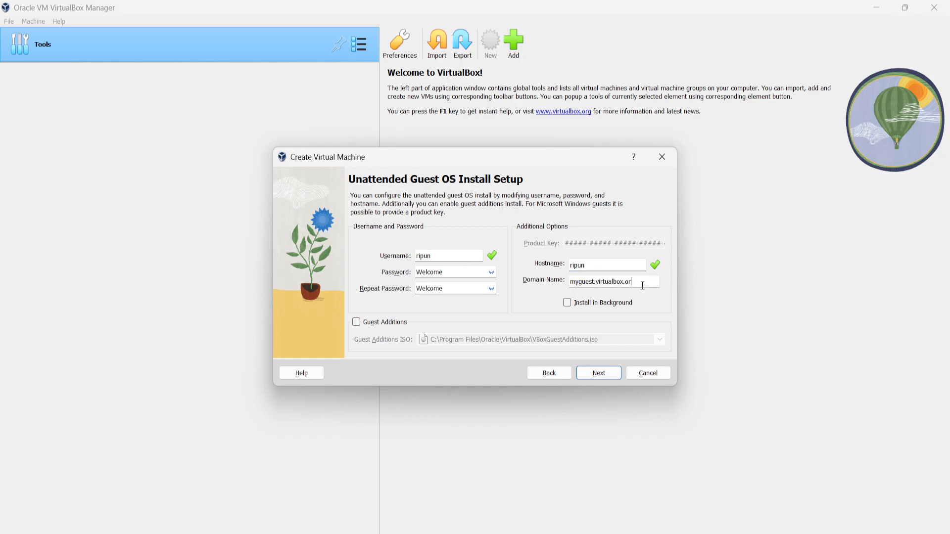
pyautogui.press('BackSpace')
pyautogui.press('BackSpace')
pyautogui.press('BackSpace')
pyautogui.press('BackSpace')
pyautogui.press('BackSpace')
pyautogui.press('BackSpace')
pyautogui.press('BackSpace')
pyautogui.press('BackSpace')
pyautogui.press('BackSpace')
pyautogui.press('BackSpace')
pyautogui.press('BackSpace')
pyautogui.press('BackSpace')
pyautogui.press('BackSpace')
pyautogui.press('BackSpace')
pyautogui.press('BackSpace')
pyautogui.press('BackSpace')
pyautogui.press('BackSpace')
pyautogui.press('BackSpace')
pyautogui.press('BackSpace')
pyautogui.press('BackSpace')
pyautogui.write('ripun')
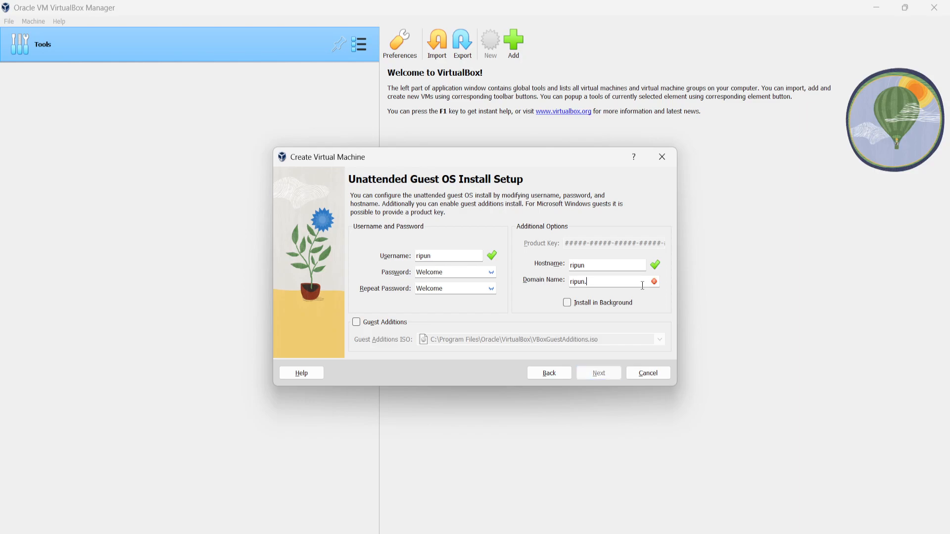
pyautogui.write('.com')
# Enable Guest Additions with the default VBoxGuestAdditions.iso and assign 2 processors to the virtual machine.
pyautogui.click(355, 324)
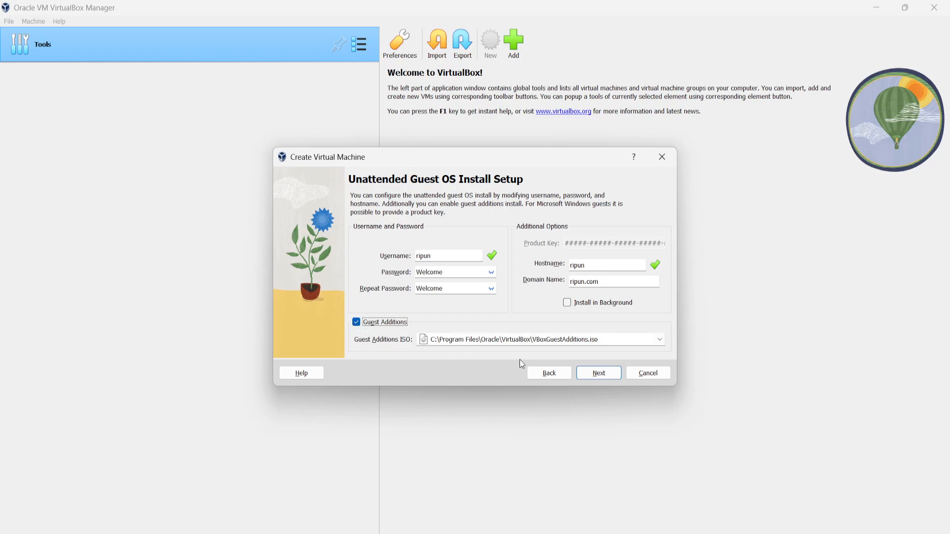
pyautogui.click(602, 375)
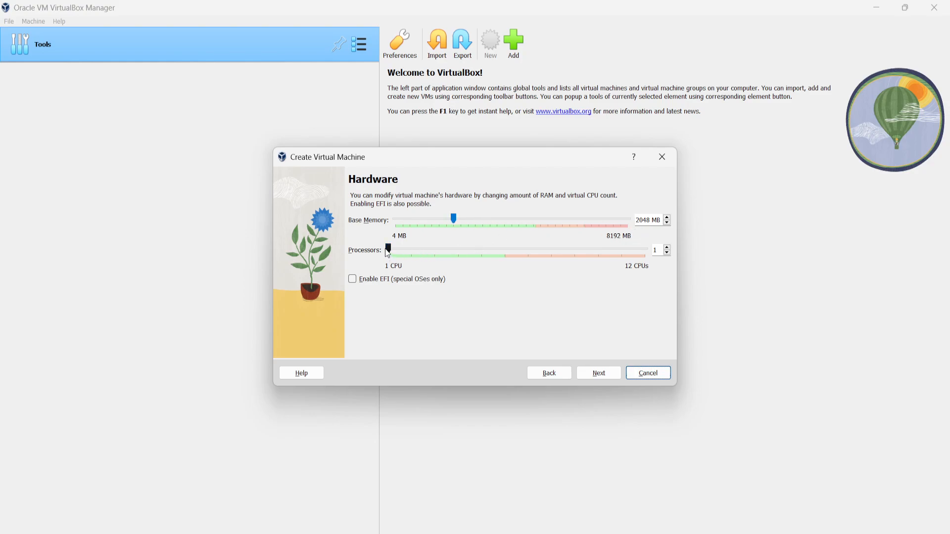
pyautogui.moveTo(389, 255); pyautogui.dragTo(404, 254)
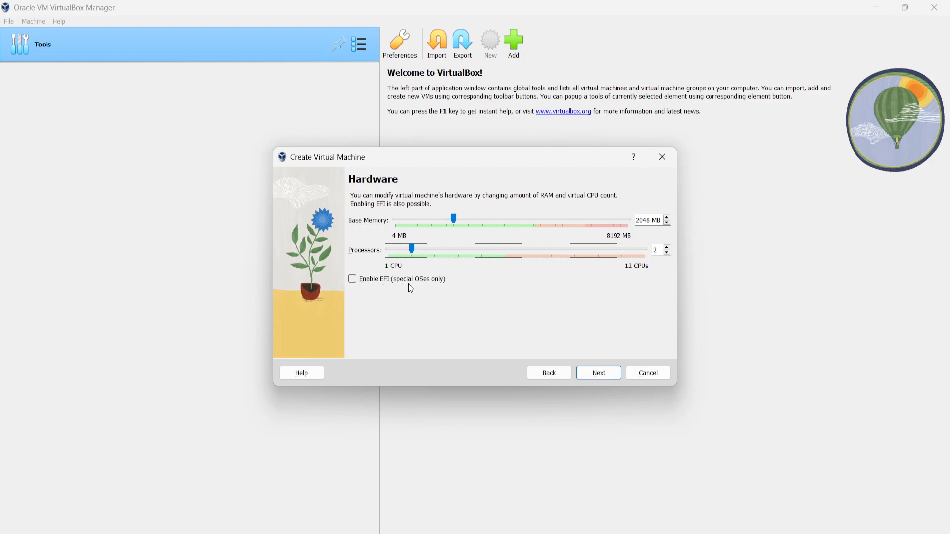
pyautogui.click(604, 377)
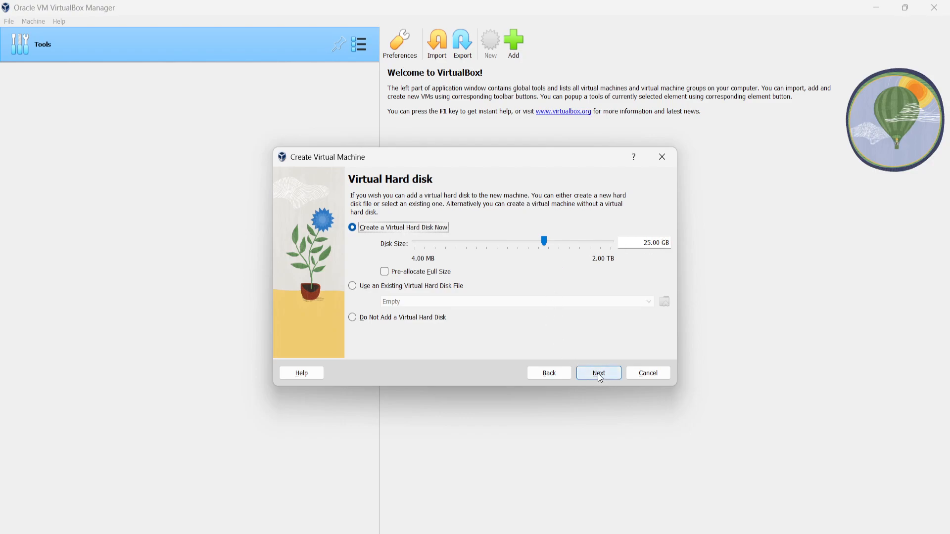
# Set the new virtual hard disk's size to 38.22 GB and finish creating the virtual machine.
pyautogui.moveTo(544, 242)
pyautogui.mouseDown()
pyautogui.moveTo(556, 247)
pyautogui.moveTo(551, 241)
pyautogui.mouseUp()
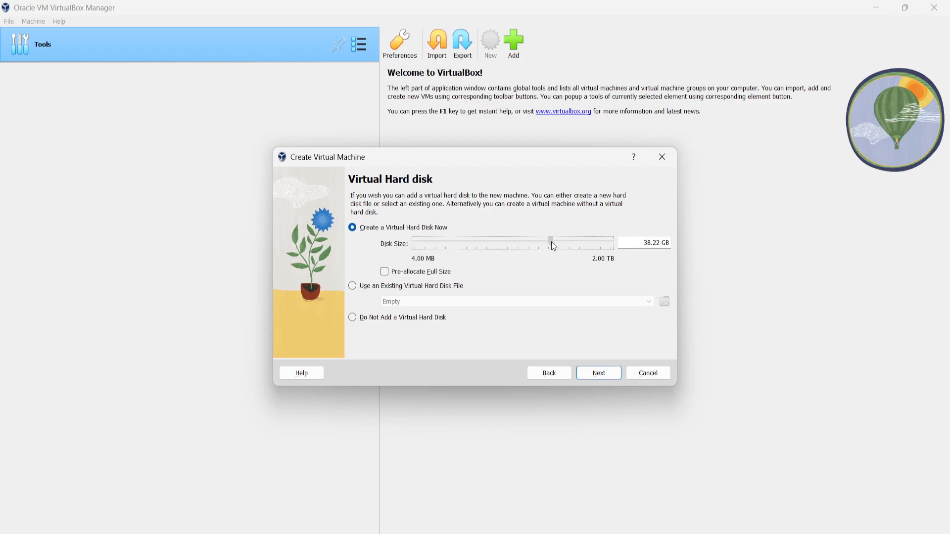
pyautogui.click(613, 379)
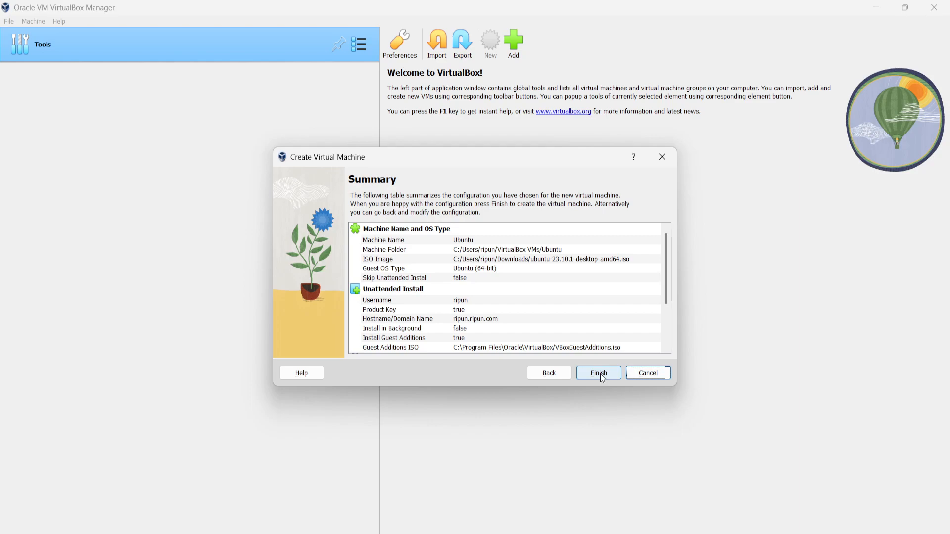
pyautogui.click(601, 373)
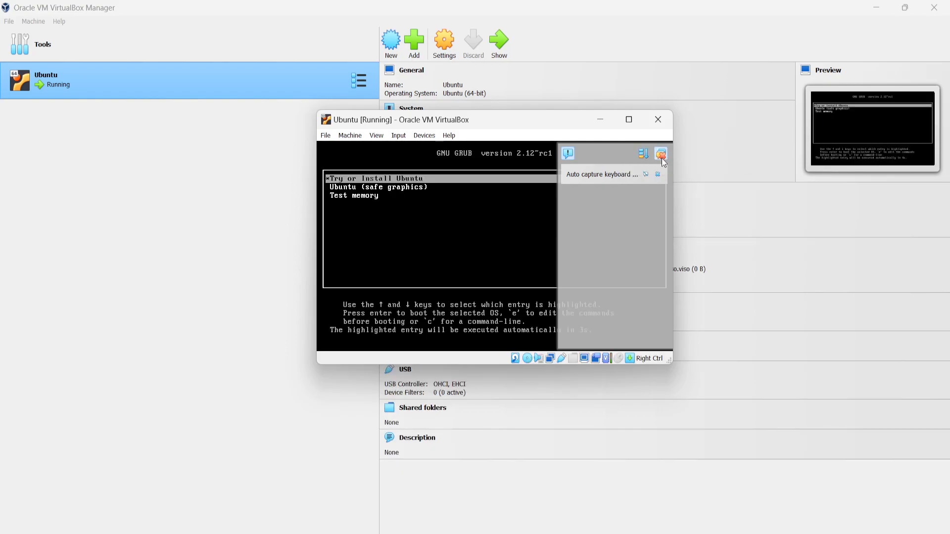
# Dismiss the notifications in the running Ubuntu machine's window and move the window so it fits entirely on the screen.
pyautogui.click(661, 157)
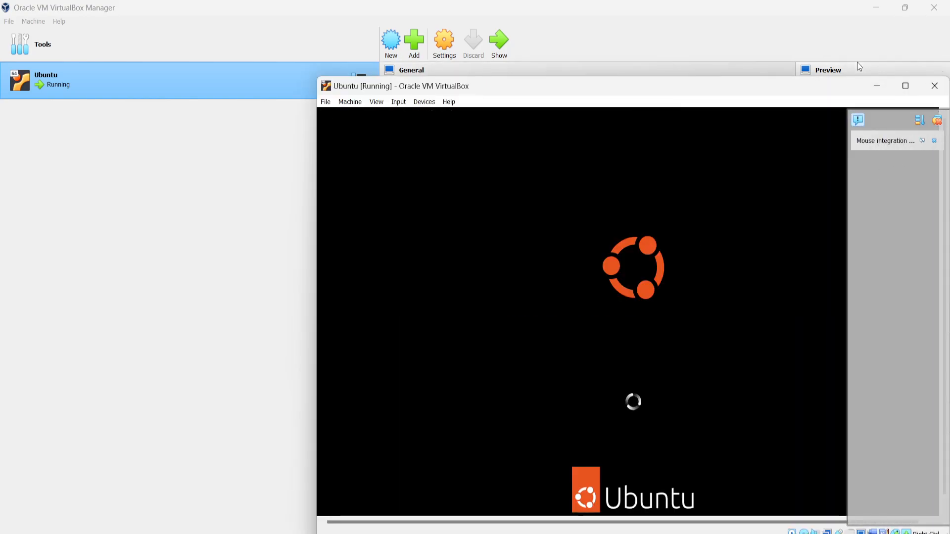
pyautogui.click(719, 71)
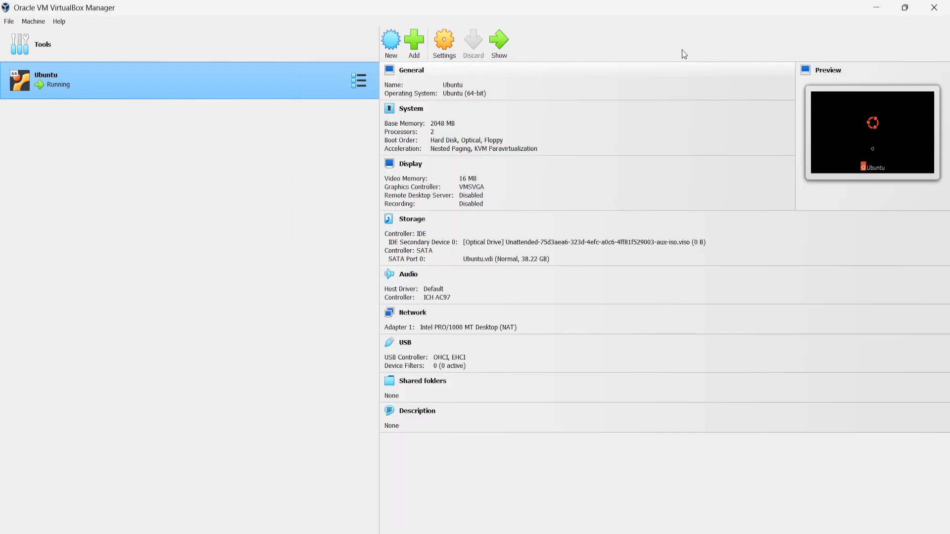
pyautogui.click(791, 533)
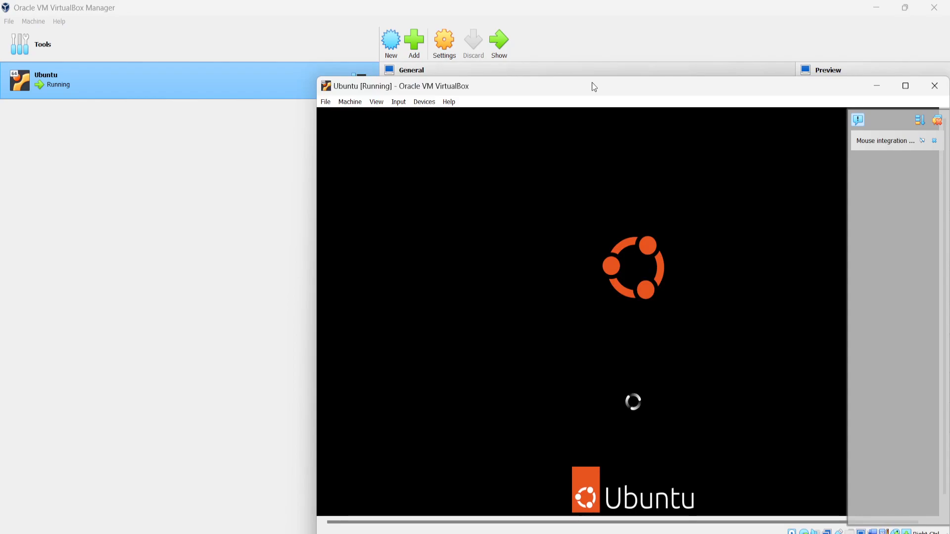
pyautogui.moveTo(593, 88); pyautogui.dragTo(424, 51)
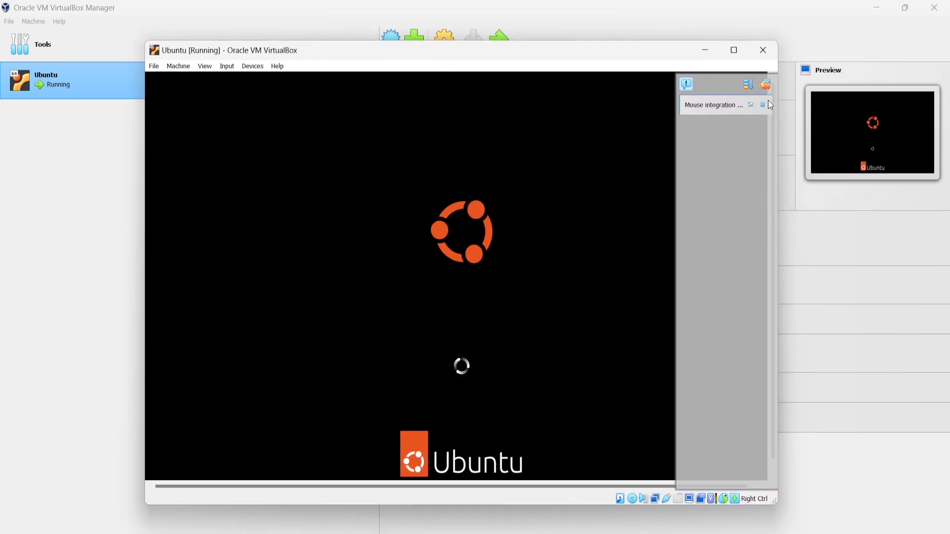
pyautogui.click(764, 86)
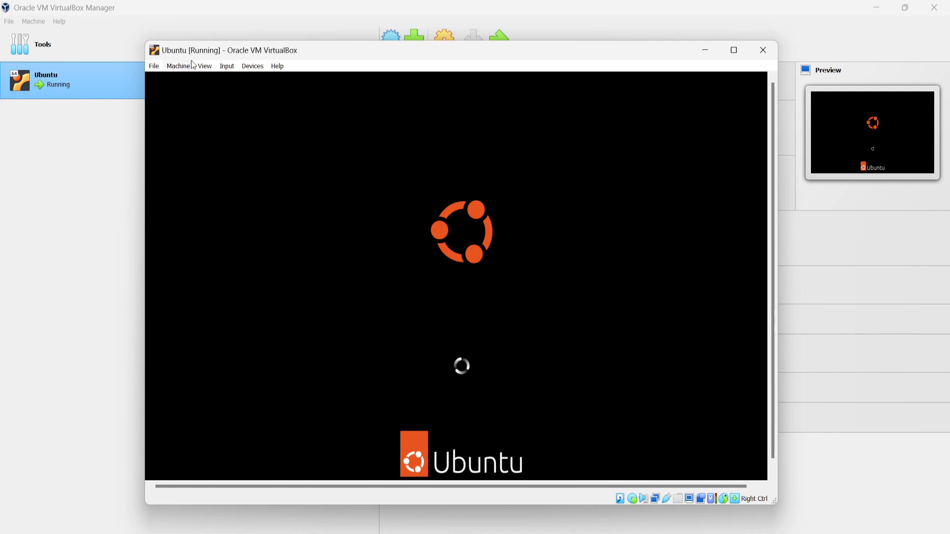
# Turn off Auto-resize Guest Display for the running Ubuntu machine.
pyautogui.click(207, 66)
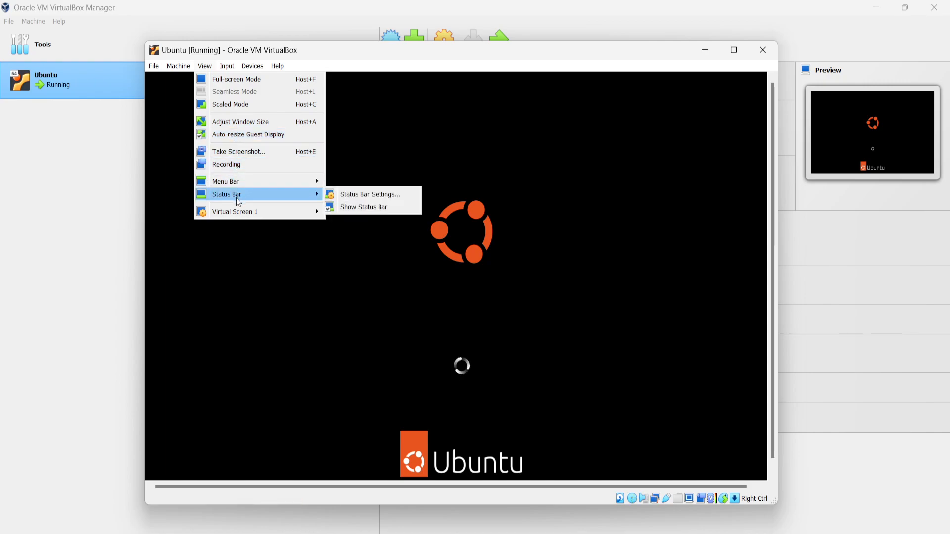
pyautogui.moveTo(216, 183)
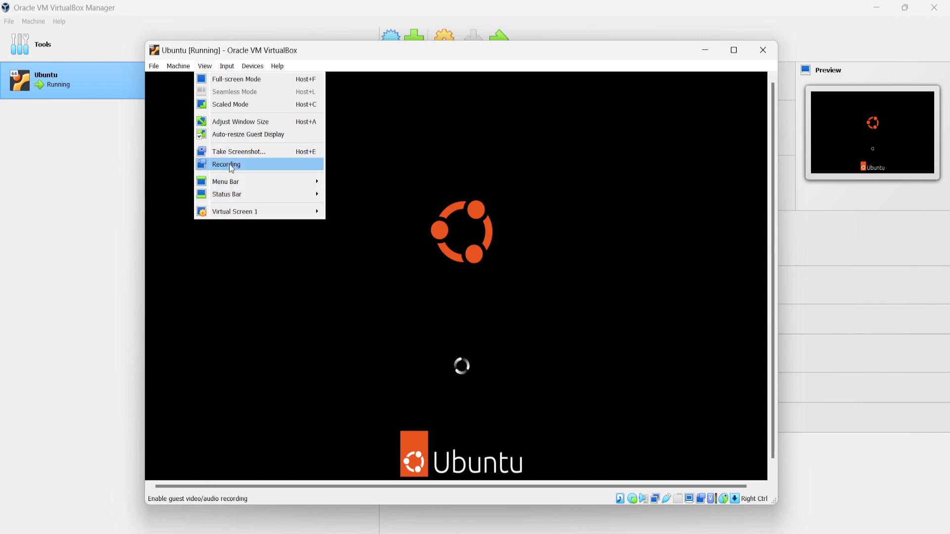
pyautogui.click(252, 140)
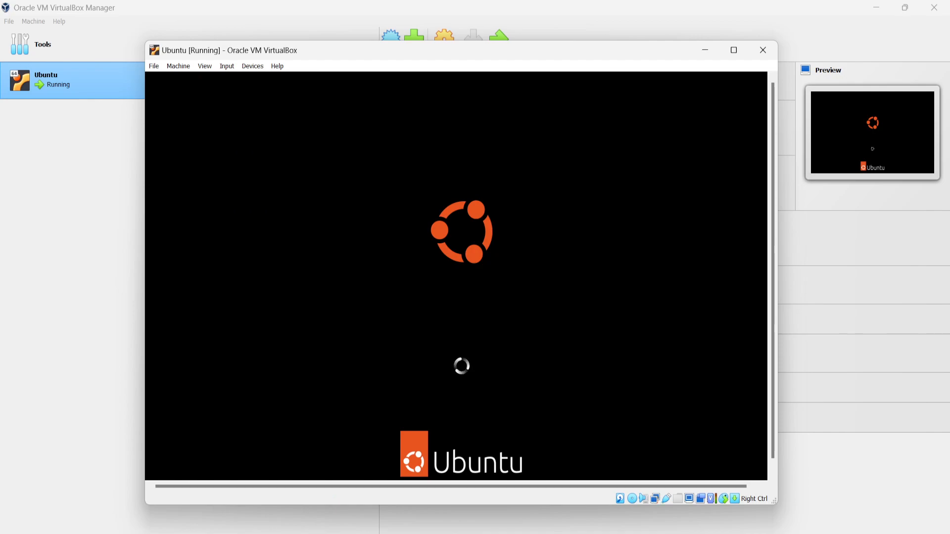
# Try showing the Ubuntu machine in a maximized Scaled Mode window, and return to windowed mode.
pyautogui.click(205, 66)
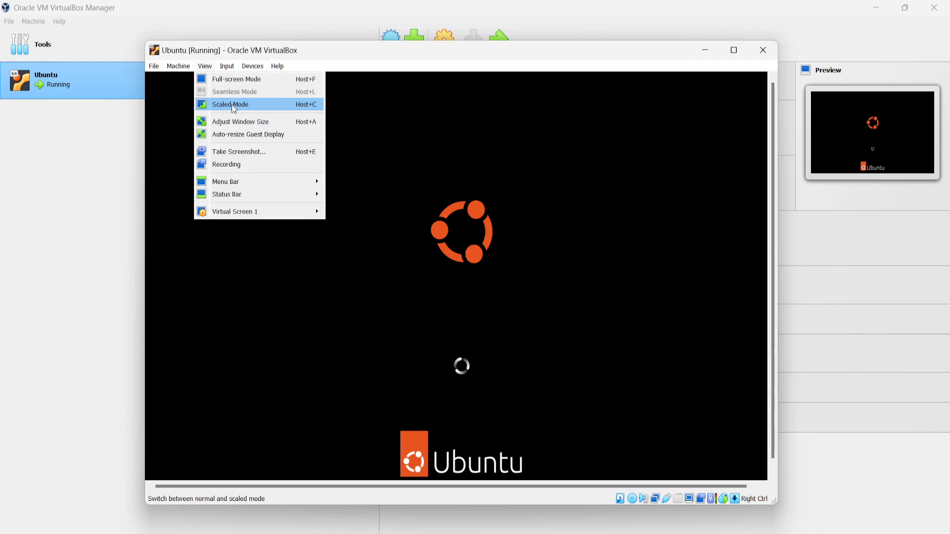
pyautogui.click(232, 105)
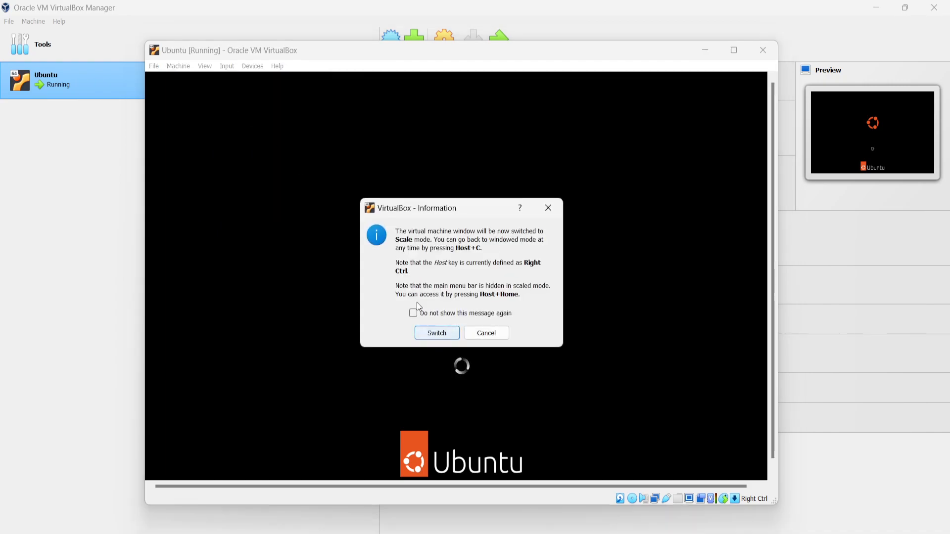
pyautogui.click(435, 333)
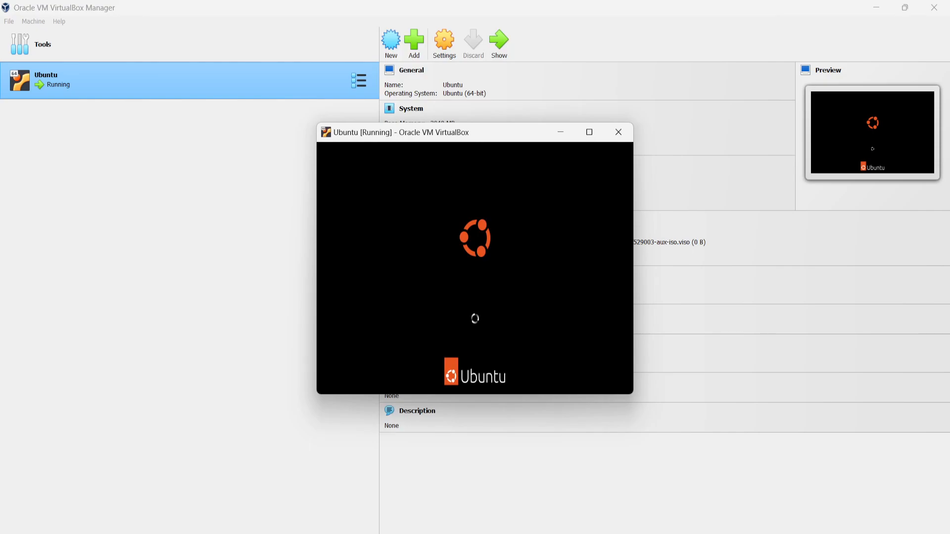
pyautogui.click(589, 132)
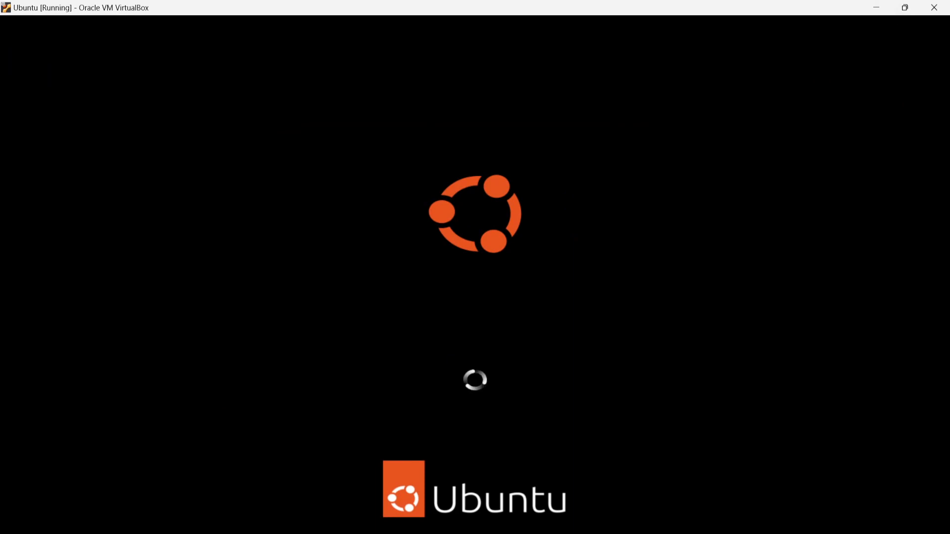
pyautogui.hotkey('ctrl', 'c')
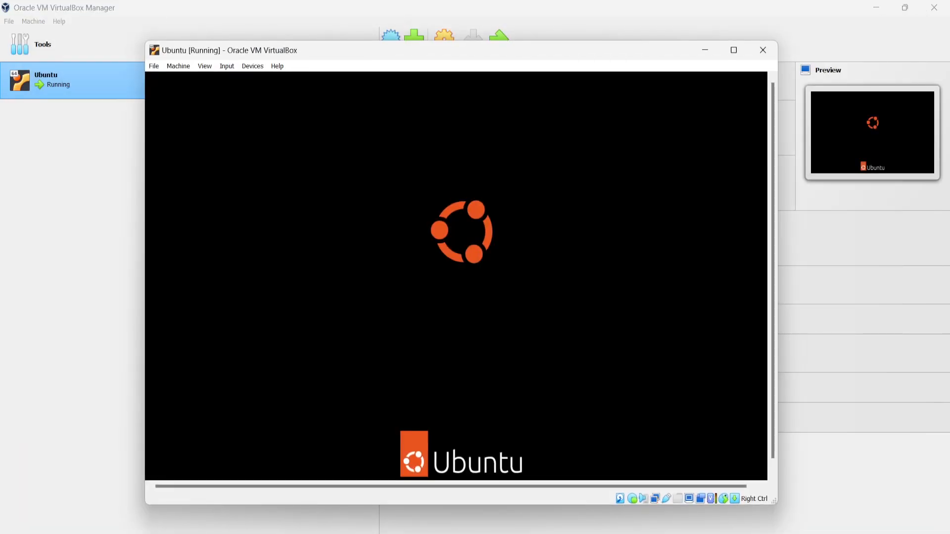
# Maximize the Ubuntu machine's window in normal windowed mode.
pyautogui.click(203, 67)
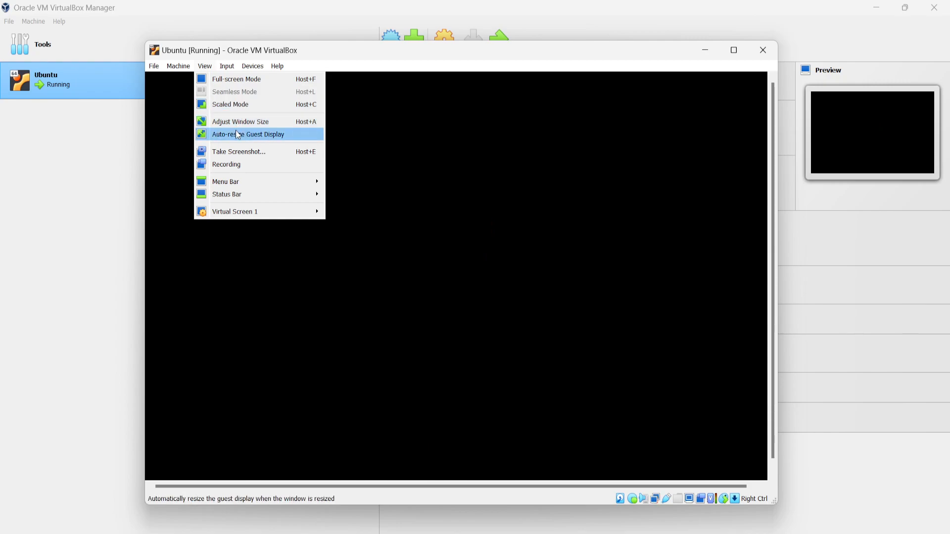
pyautogui.click(431, 154)
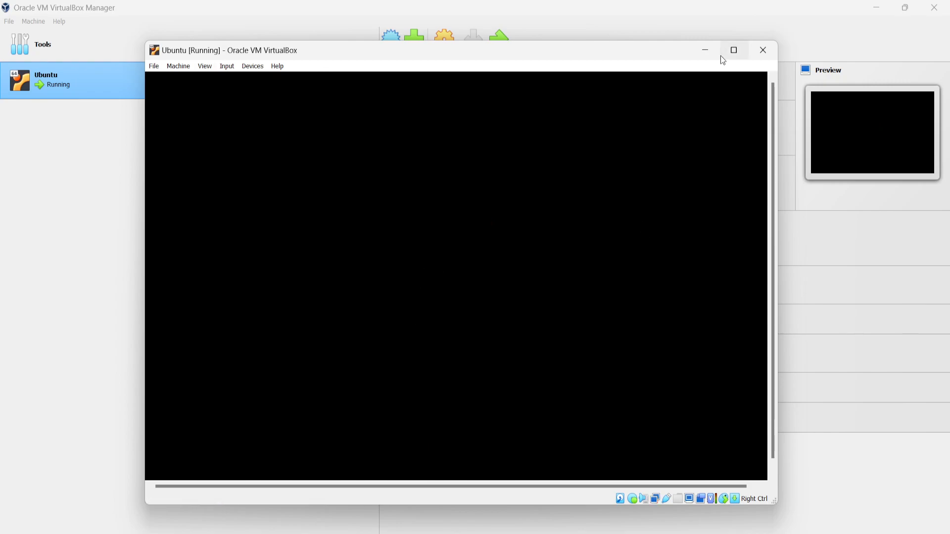
pyautogui.click(734, 50)
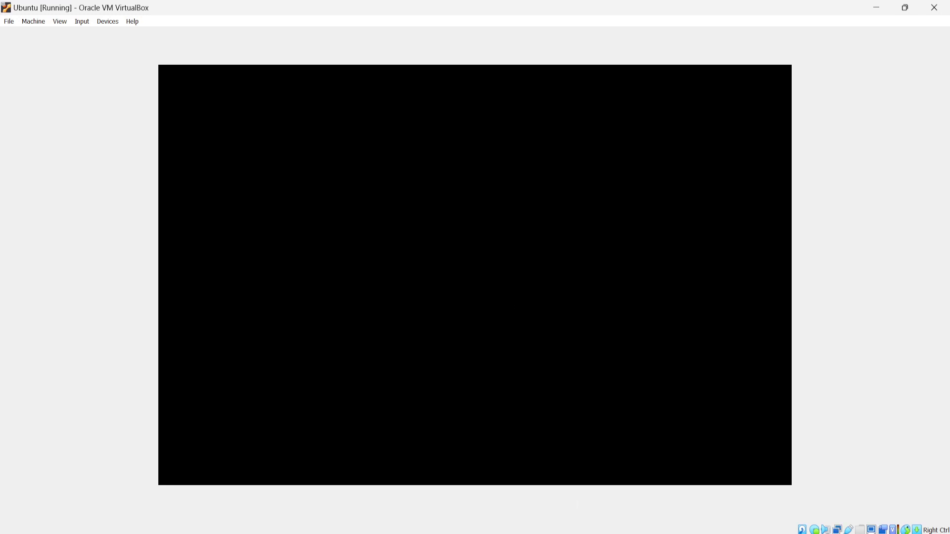
pyautogui.moveTo(668, 533)
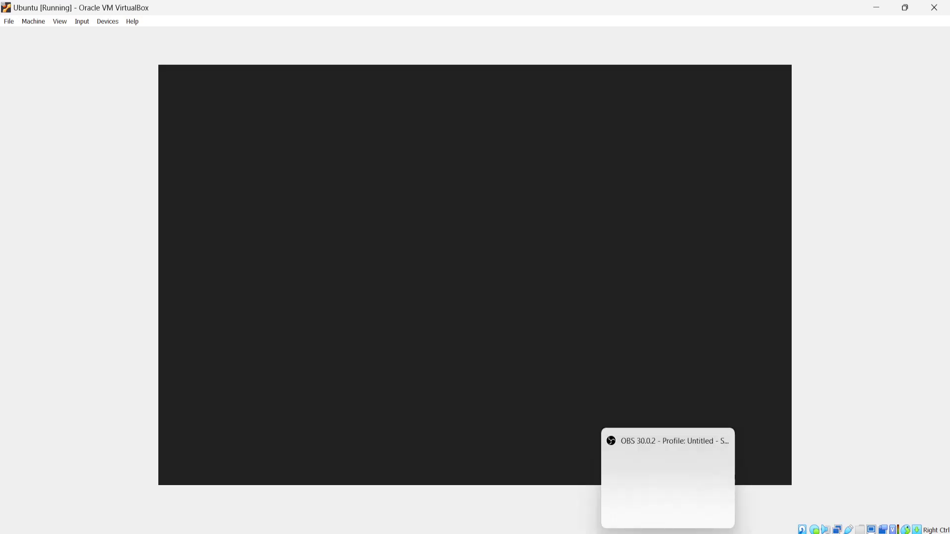
pyautogui.click(667, 487)
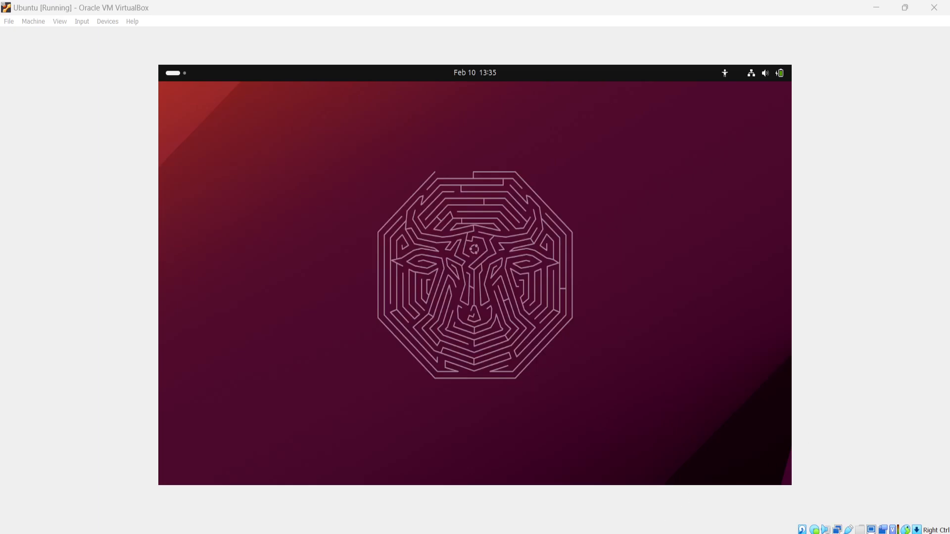
pyautogui.click(668, 533)
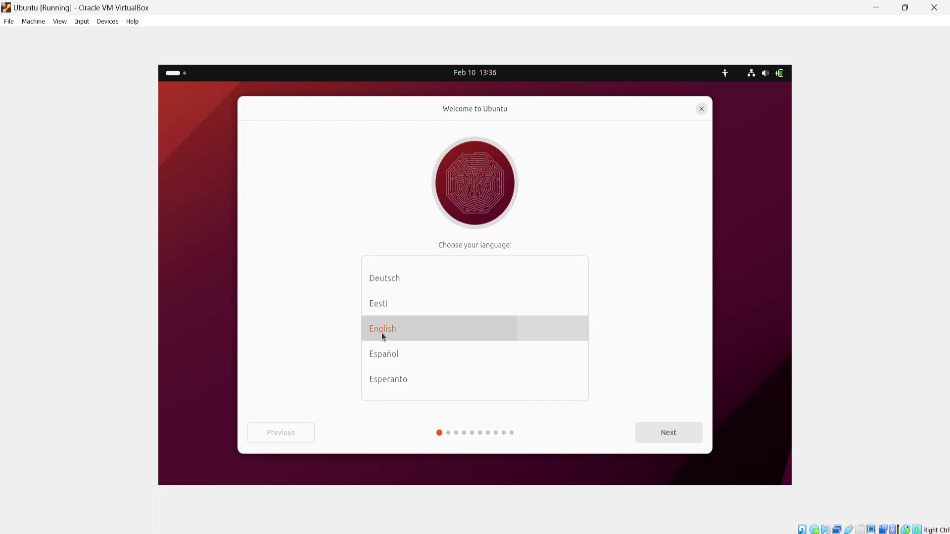
# Accept English as the installer language and choose to install Ubuntu rather than try it.
pyautogui.click(666, 438)
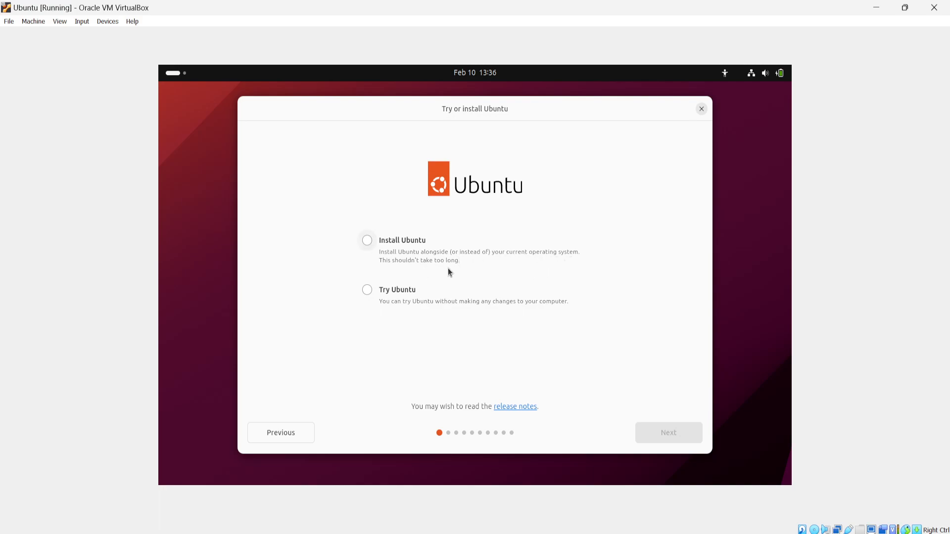
pyautogui.click(365, 241)
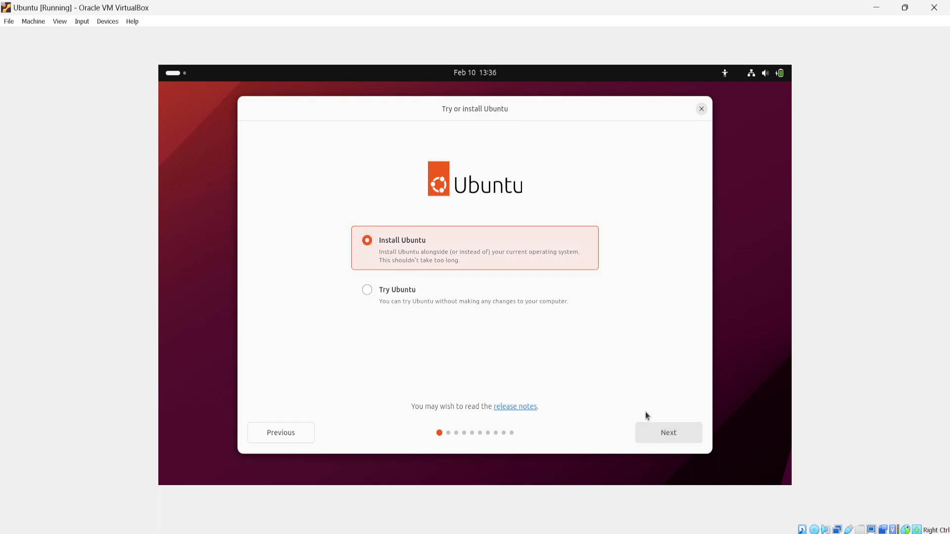
pyautogui.click(663, 439)
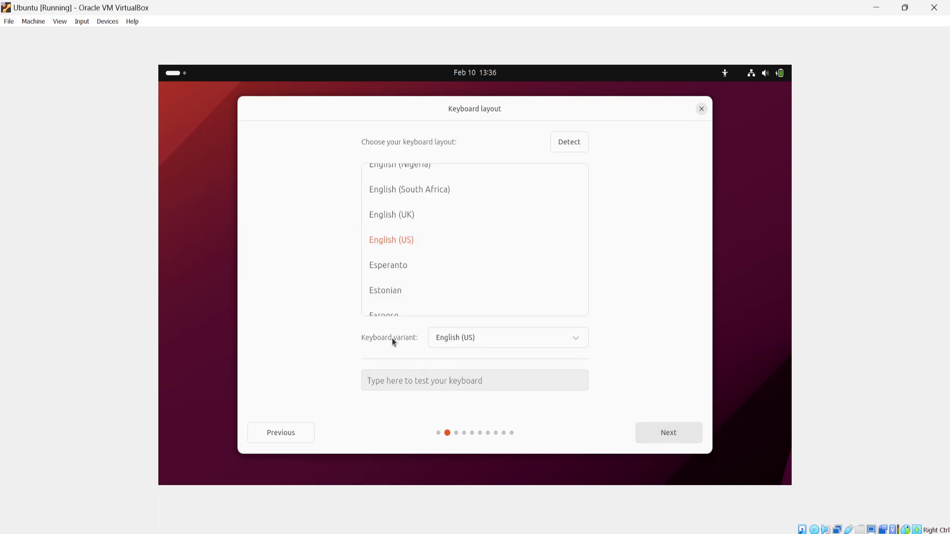
# Accept the English (US) keyboard layout and the wired network connection in the Ubuntu installer.
pyautogui.click(662, 431)
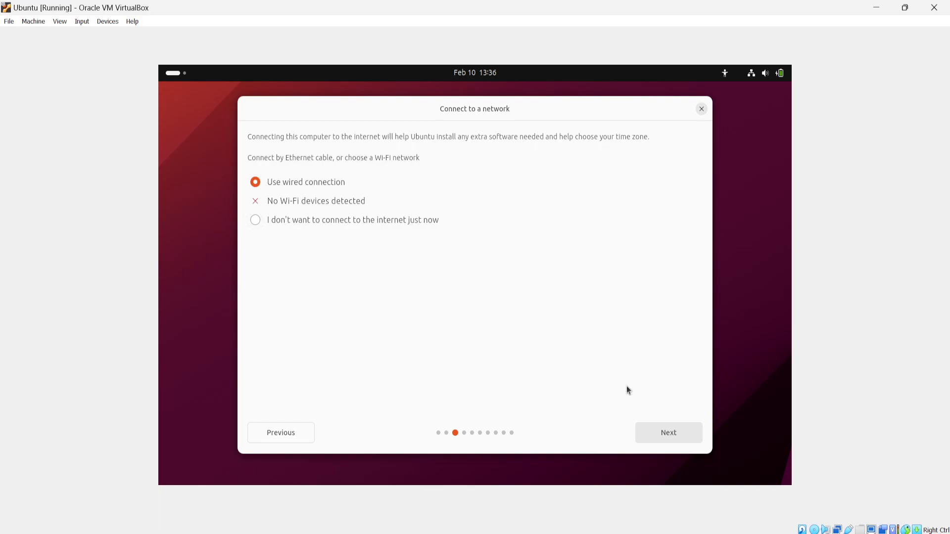
pyautogui.click(671, 435)
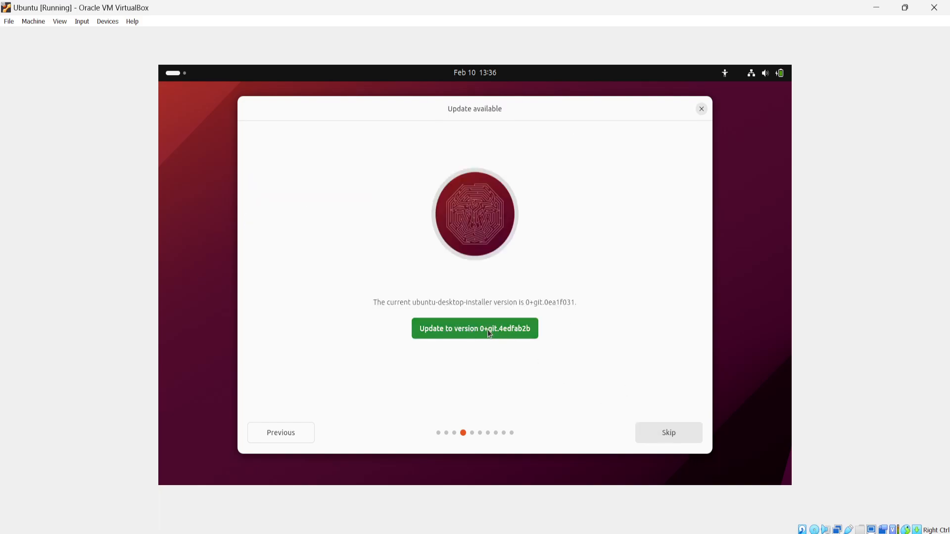
# Skip the installer update and install Ubuntu with the default app selection, erasing the whole disk.
pyautogui.click(679, 432)
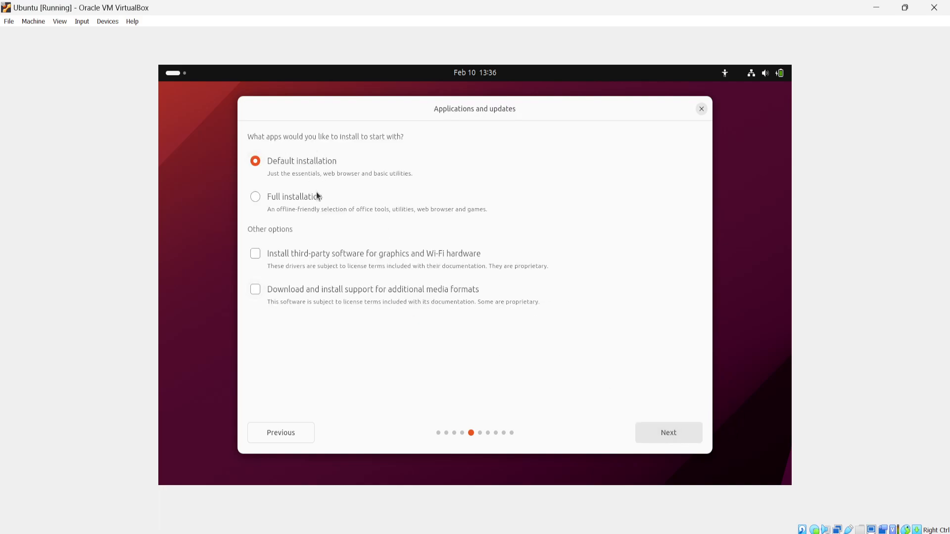
pyautogui.click(666, 434)
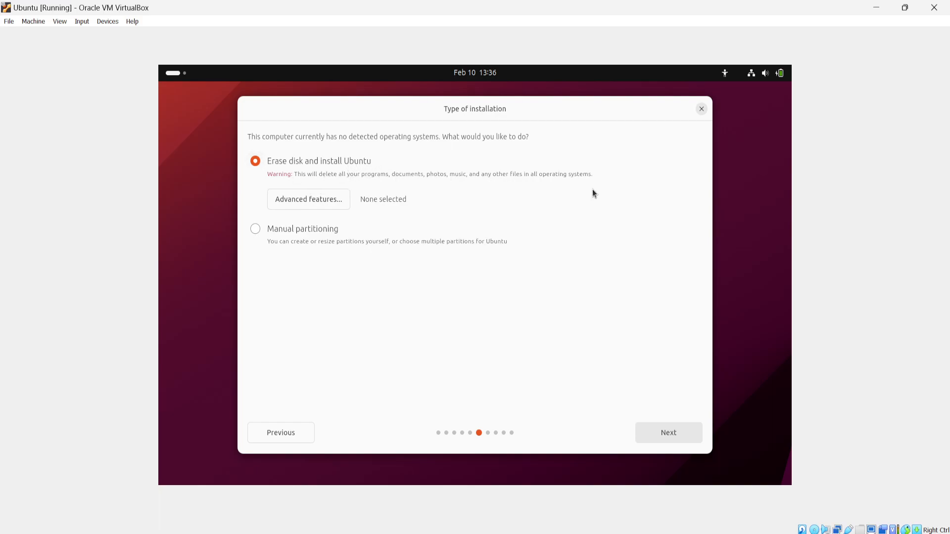
pyautogui.click(670, 440)
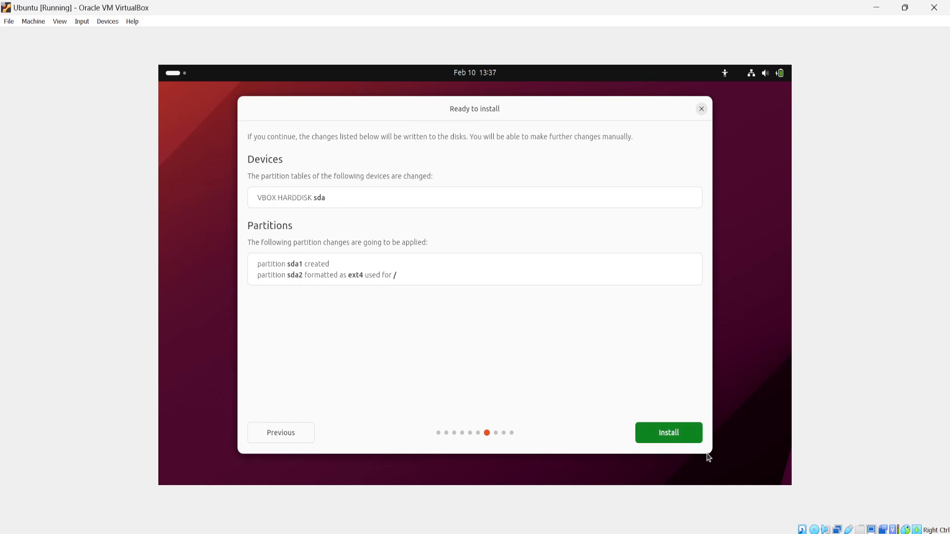
pyautogui.click(673, 425)
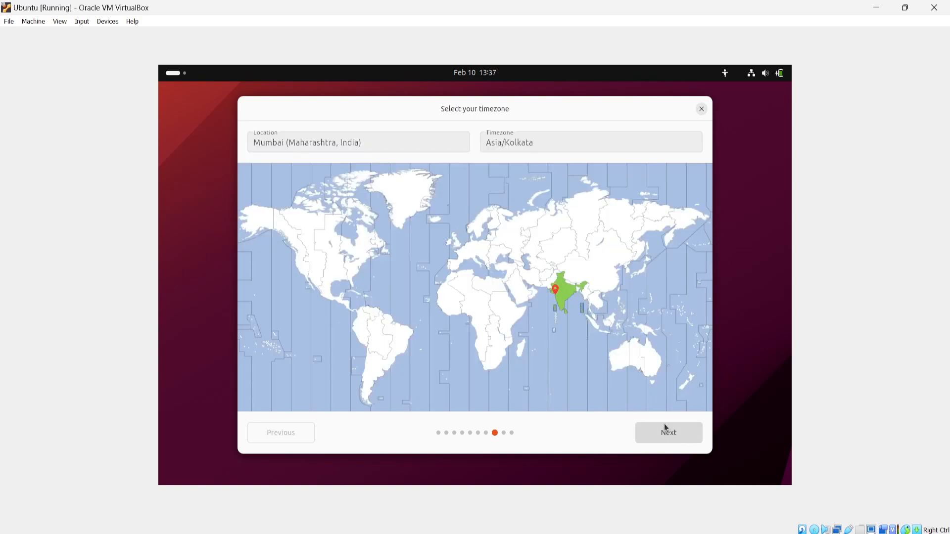
# Accept the Asia/Kolkata timezone and enter the user's name in the account setup, using it as the computer's name too.
pyautogui.click(669, 431)
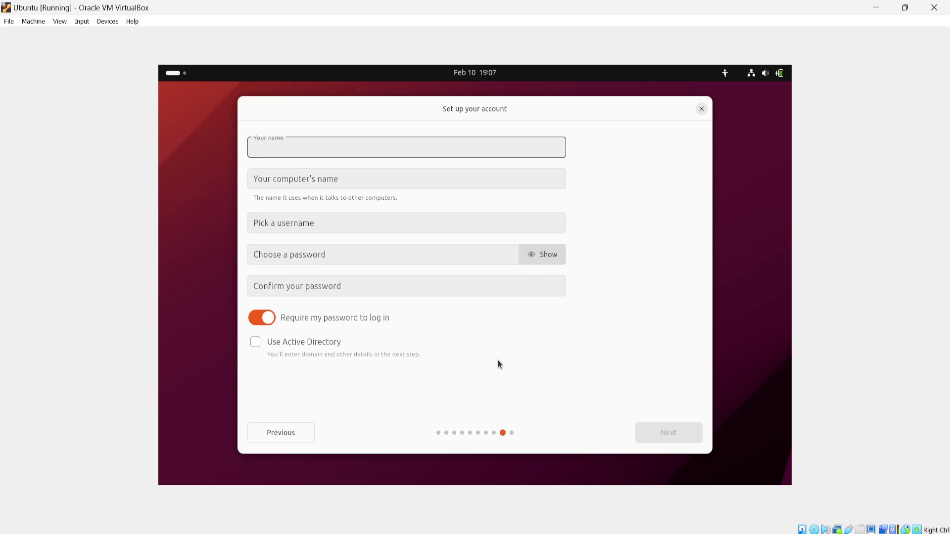
pyautogui.write('ripun')
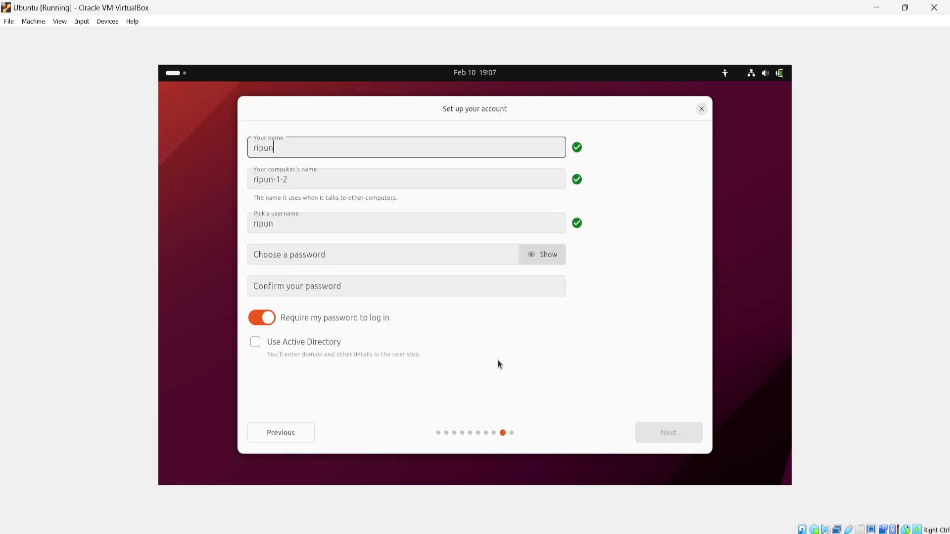
pyautogui.click(289, 182)
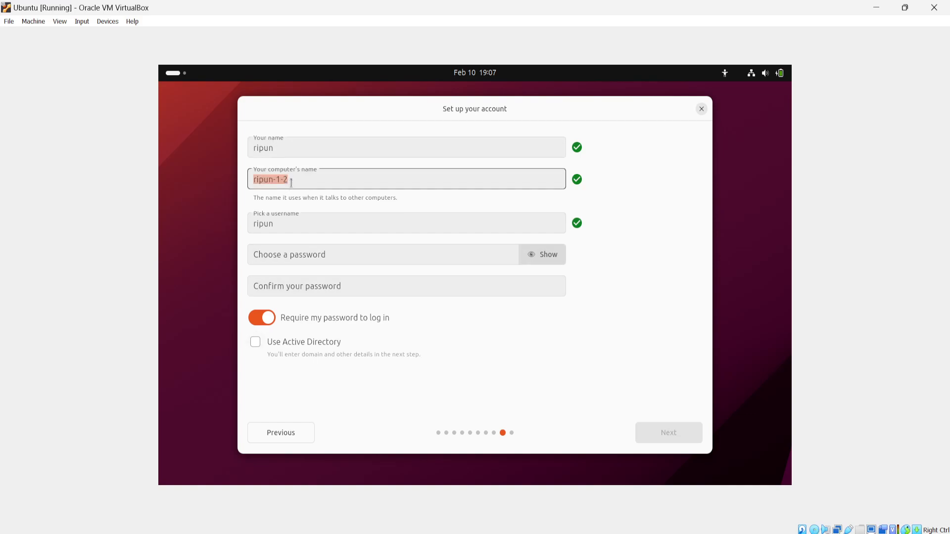
pyautogui.write('ri')
# Enter, confirm and reveal the account password, and continue with the Light theme and orange accent color.
pyautogui.click(335, 256)
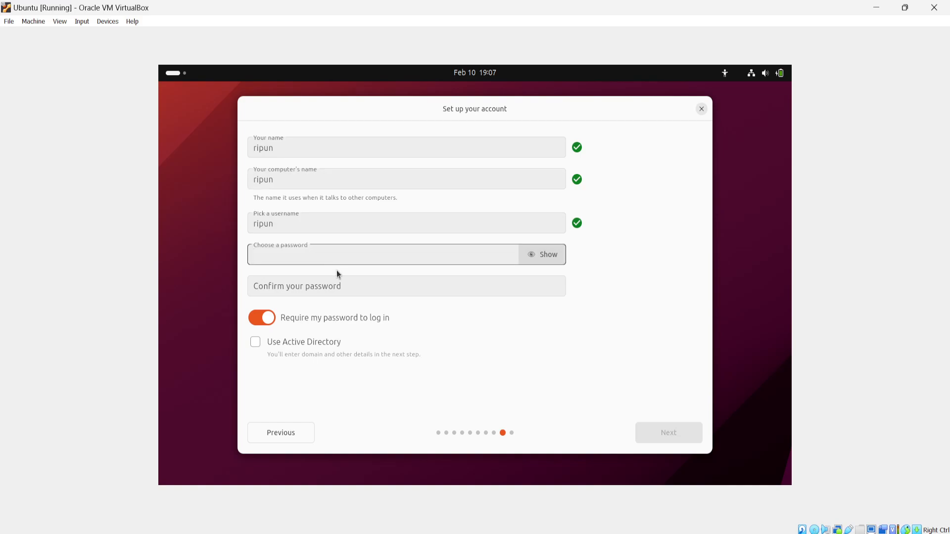
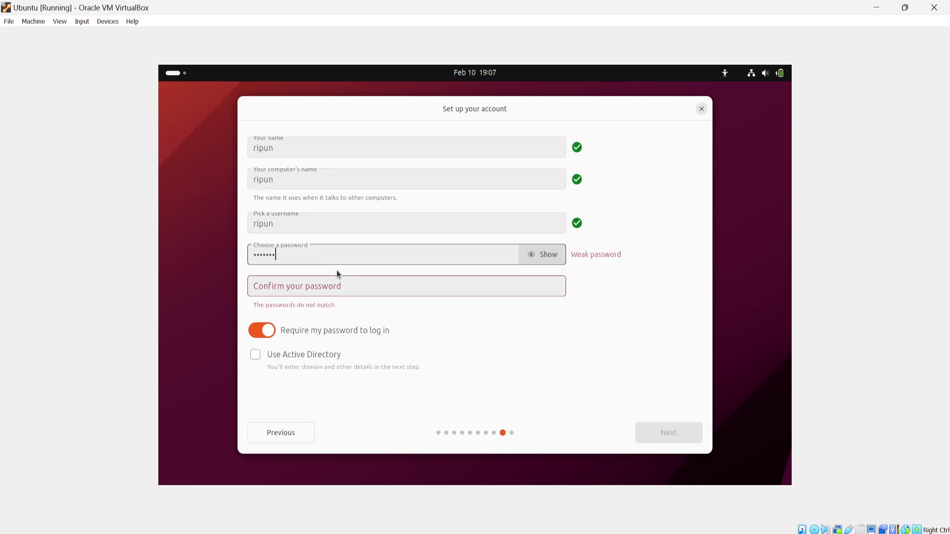
pyautogui.click(348, 292)
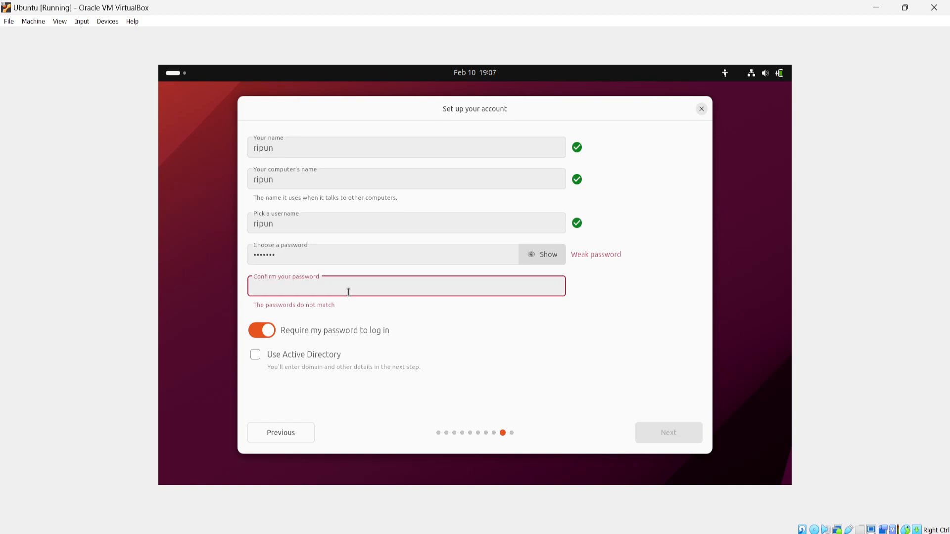
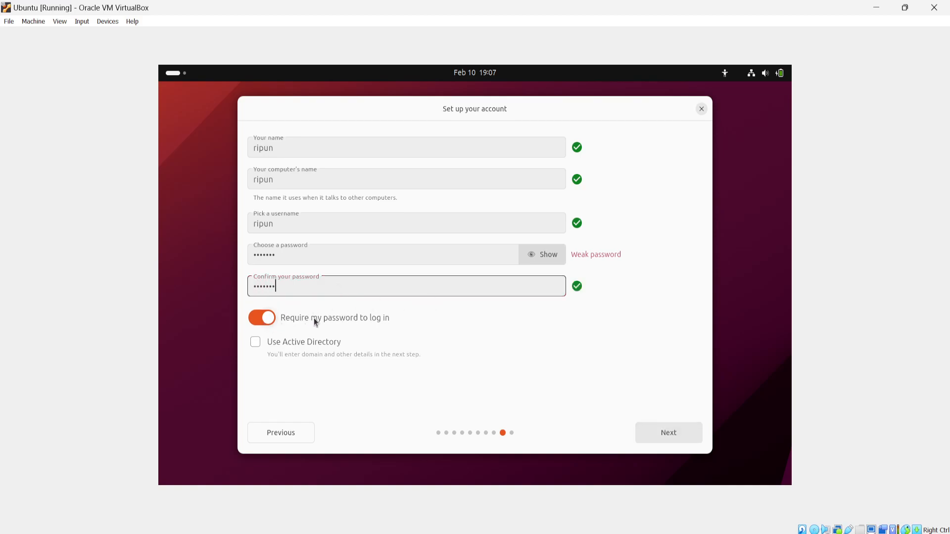
pyautogui.click(557, 259)
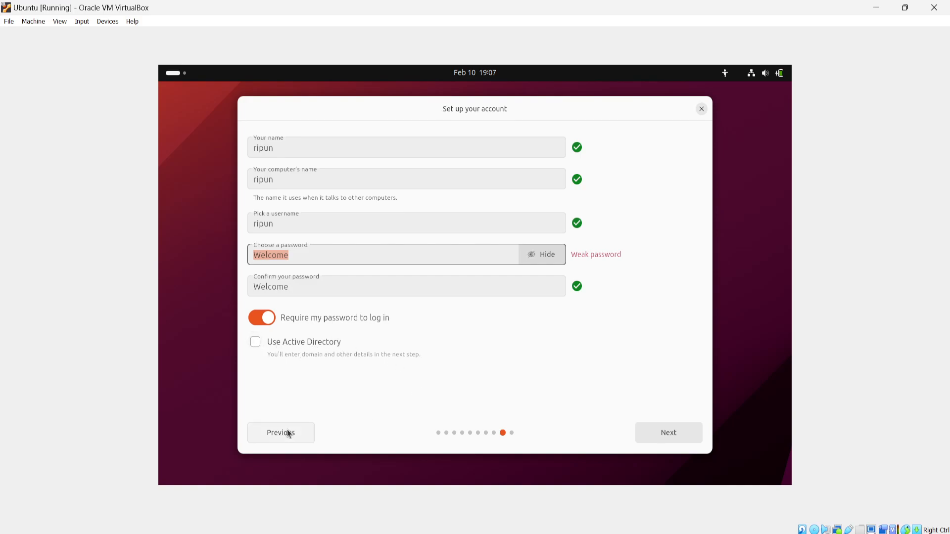
pyautogui.click(662, 429)
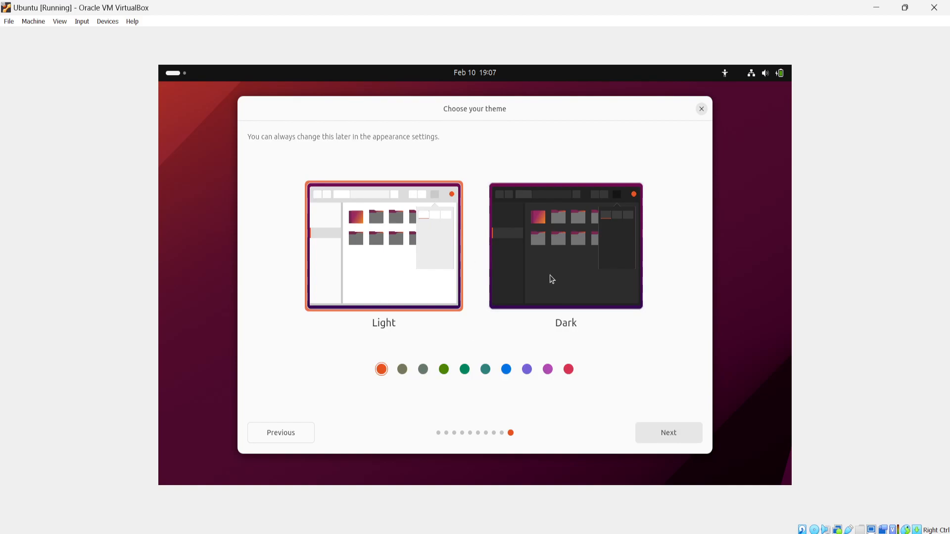
pyautogui.click(668, 433)
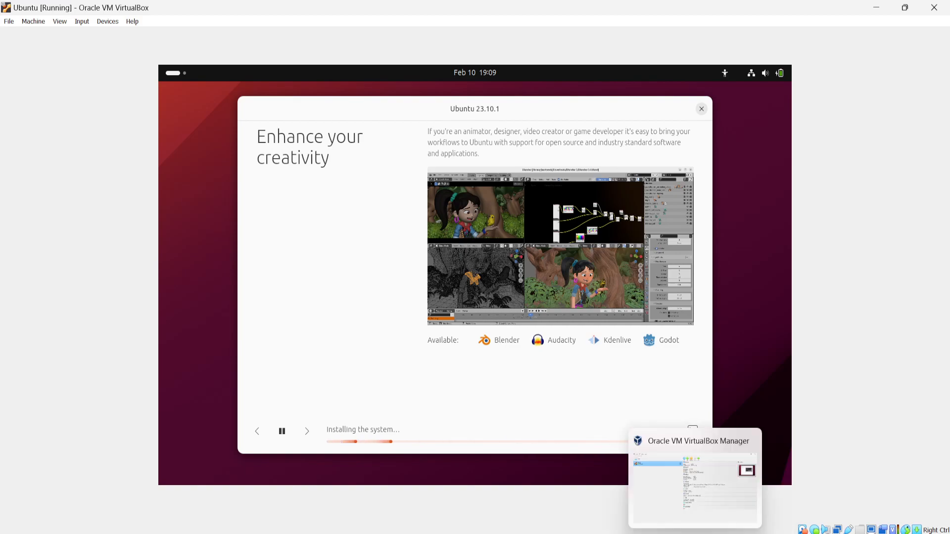
pyautogui.moveTo(668, 533)
pyautogui.moveTo(670, 484)
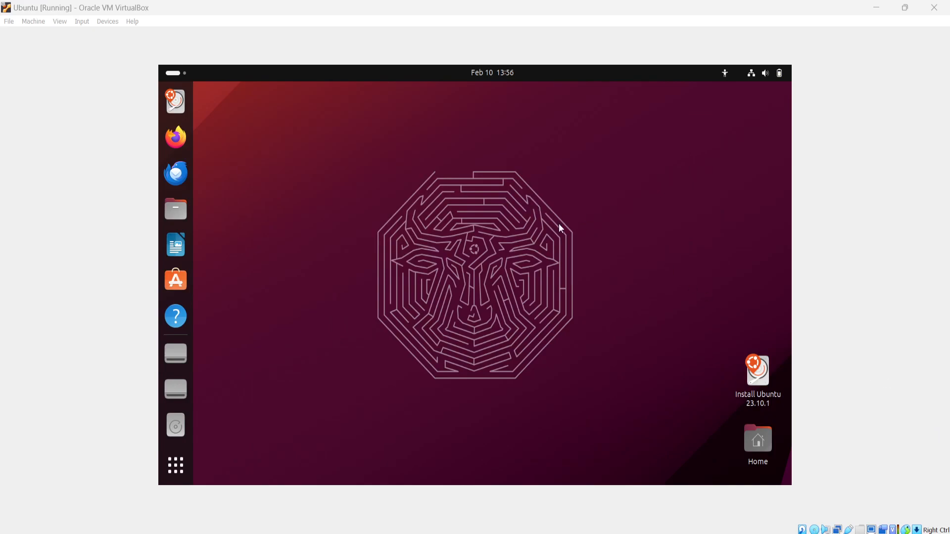
pyautogui.click(593, 533)
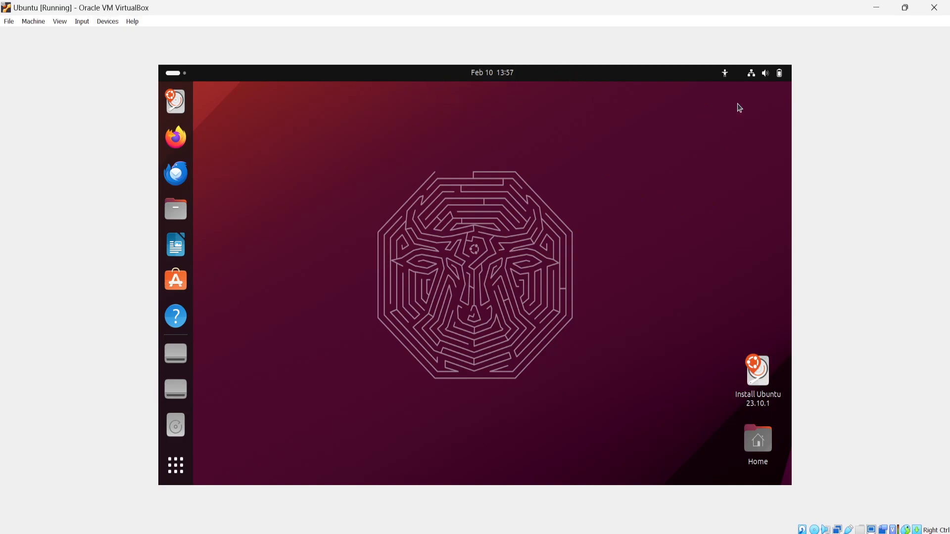
# Browse the available Ubuntu applications, search them for "ter" and open Terminal.
pyautogui.click(174, 472)
pyautogui.scroll(-1, 403, 340)
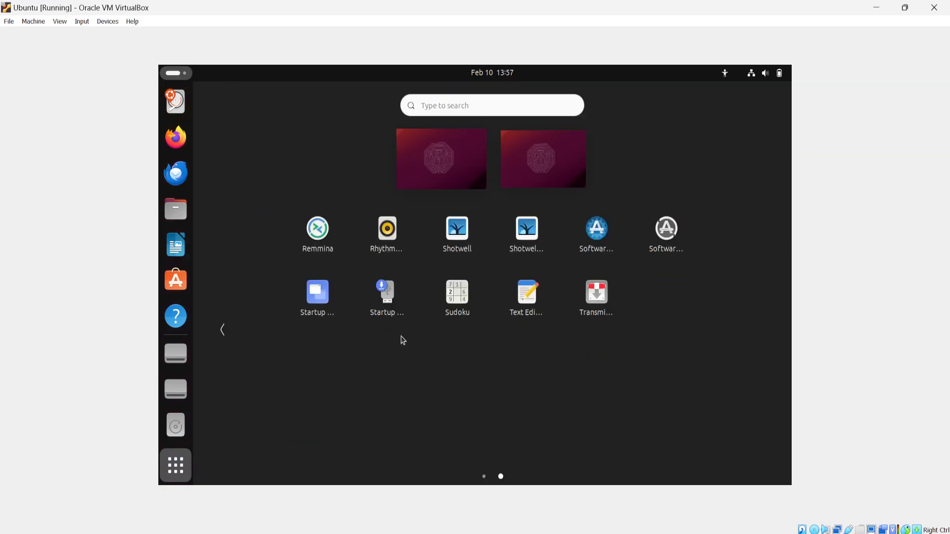
pyautogui.scroll(1, 403, 340)
pyautogui.scroll(-1, 525, 379)
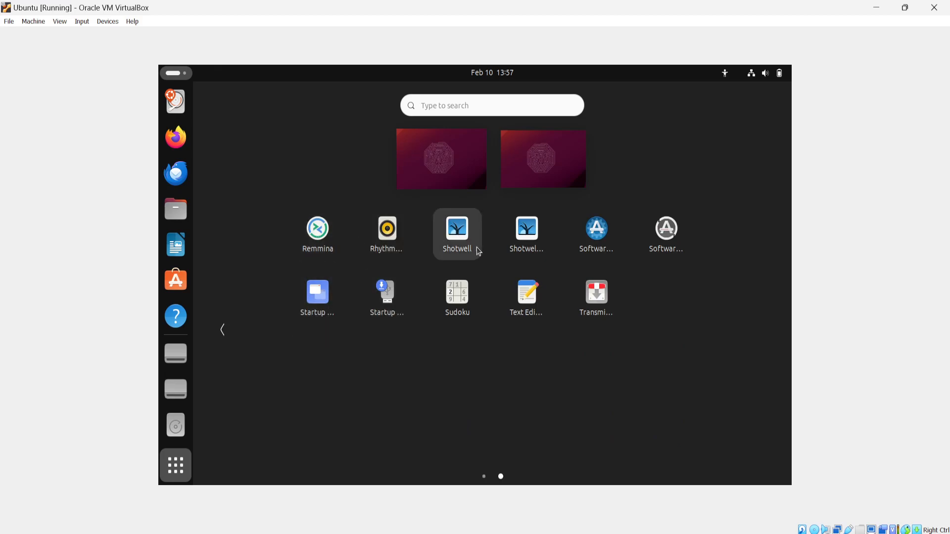
pyautogui.scroll(1, 543, 257)
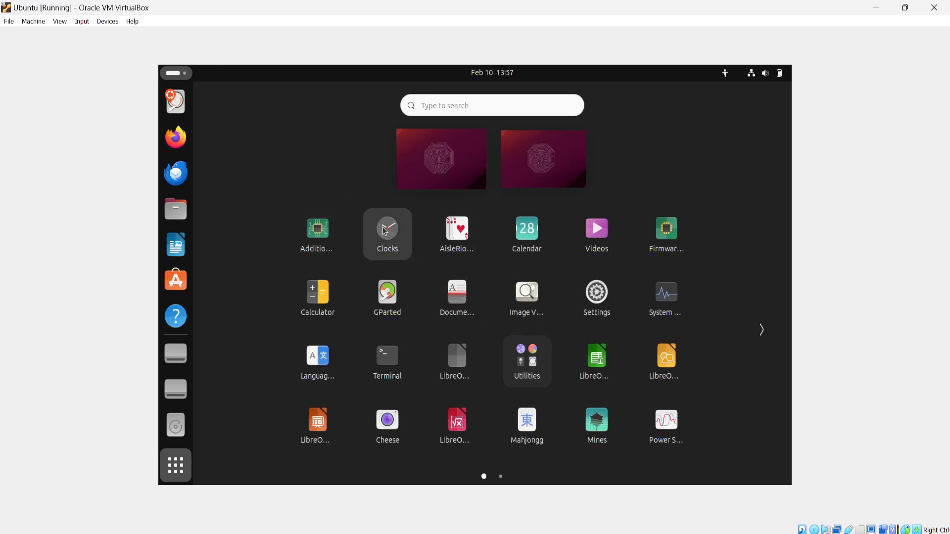
pyautogui.write('te')
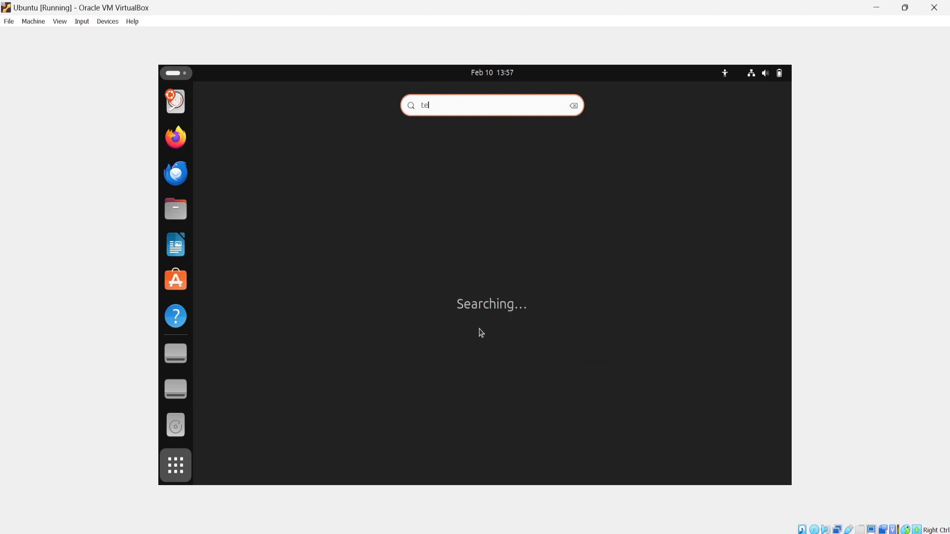
pyautogui.write('lr')
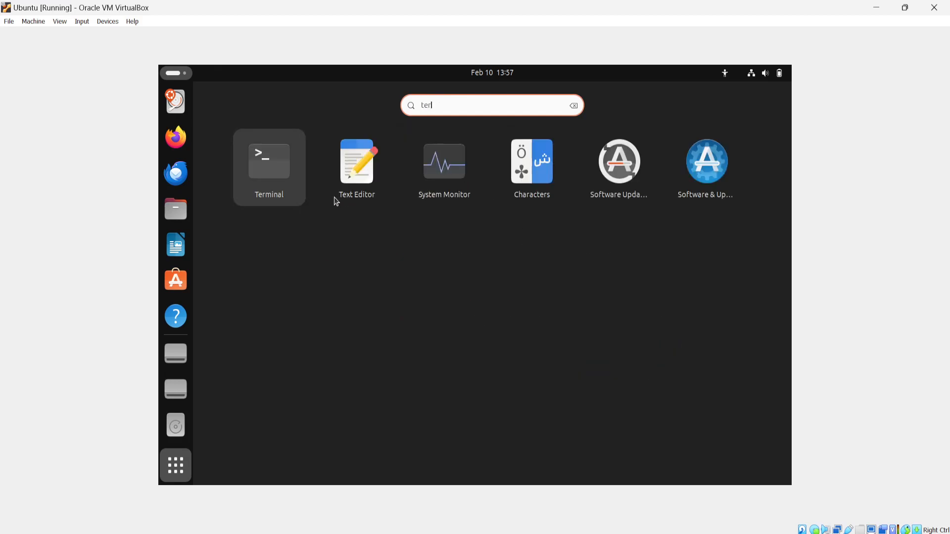
pyautogui.click(287, 171)
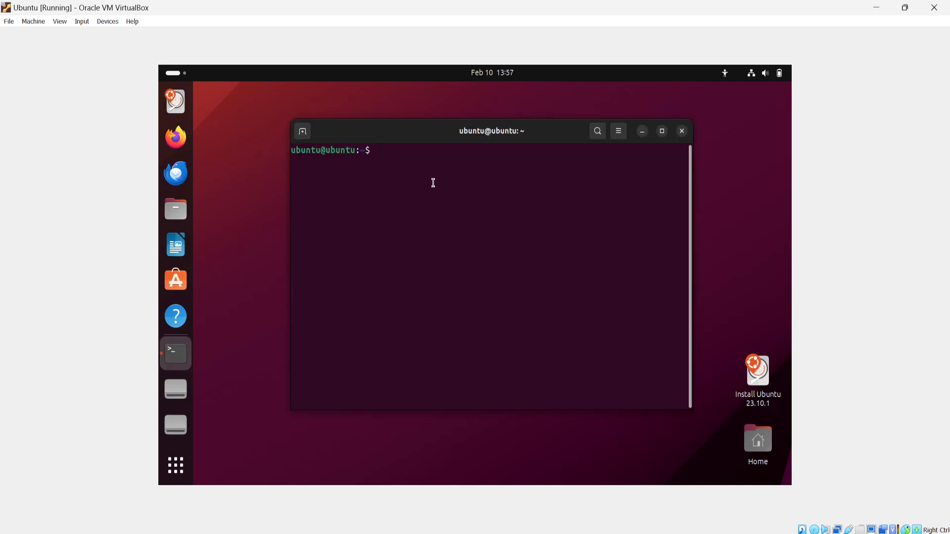
# List the contents of the home folder in the terminal with the ls command.
pyautogui.write('ls')
pyautogui.press('Return')
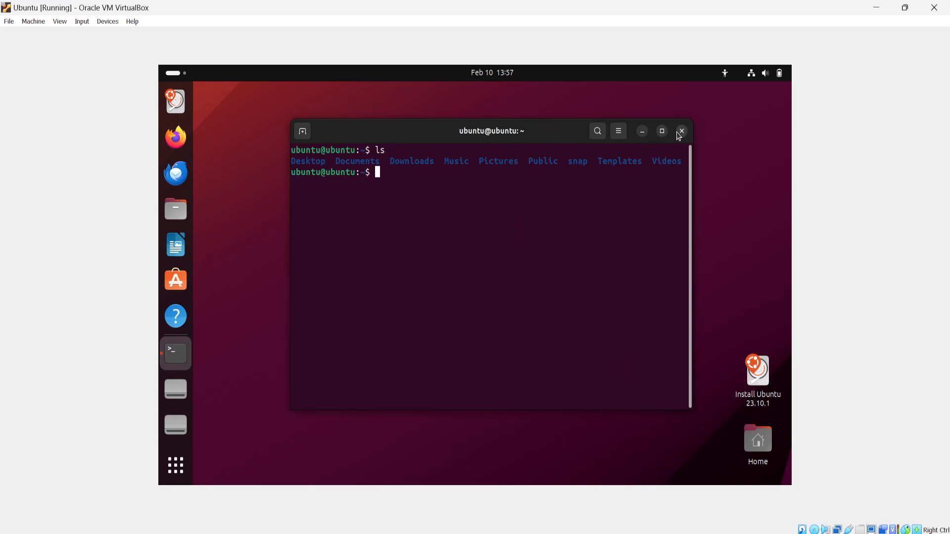
# Search the applications for "fil", open Files and move its window below the terminal's listing.
pyautogui.click(175, 466)
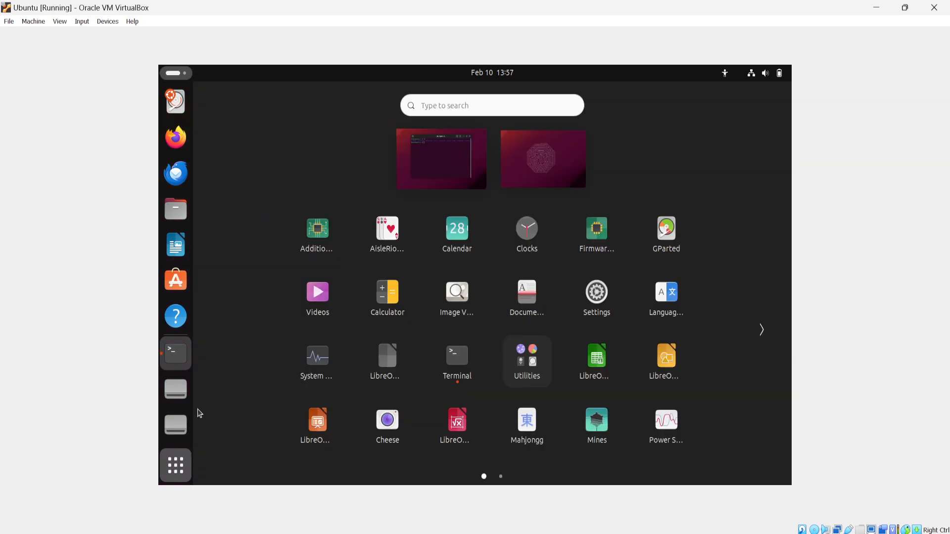
pyautogui.write('fil')
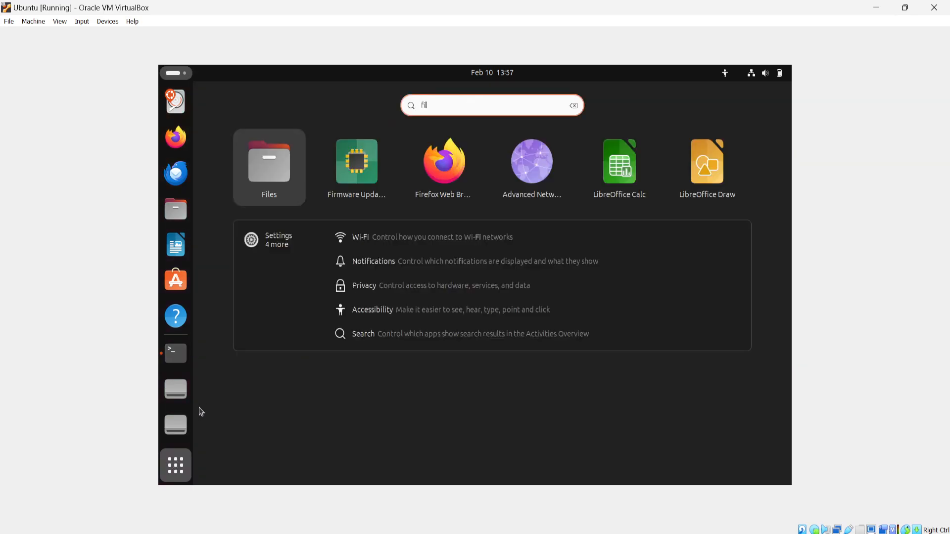
pyautogui.click(246, 175)
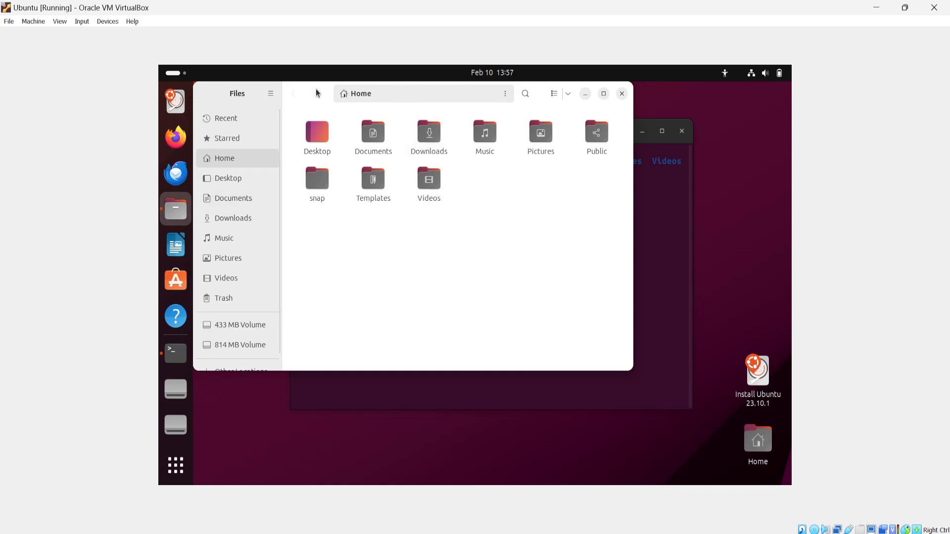
pyautogui.moveTo(319, 94); pyautogui.dragTo(412, 274)
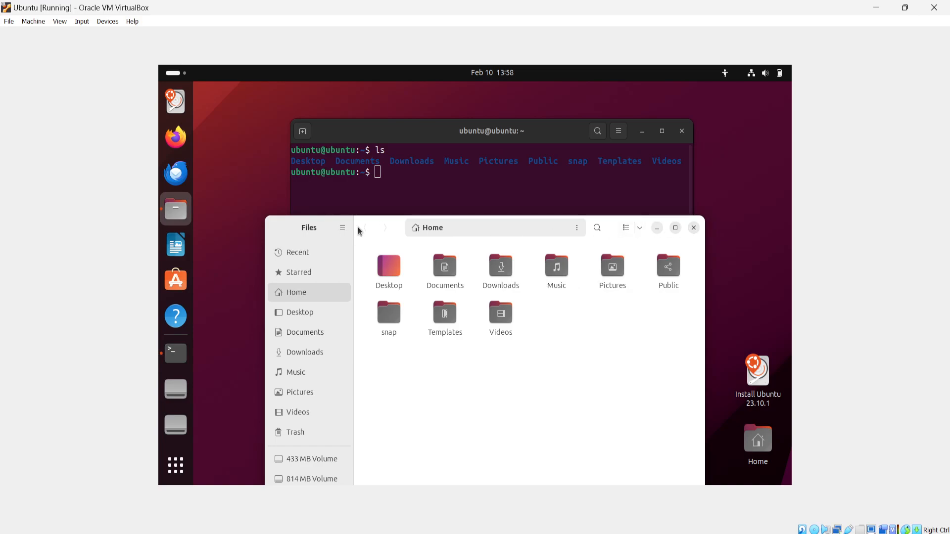
pyautogui.moveTo(385, 230); pyautogui.dragTo(385, 203)
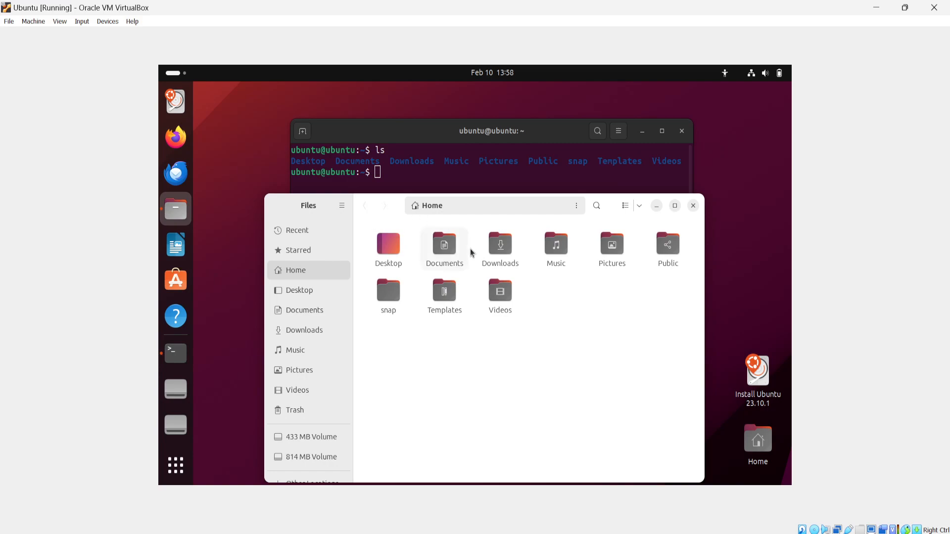